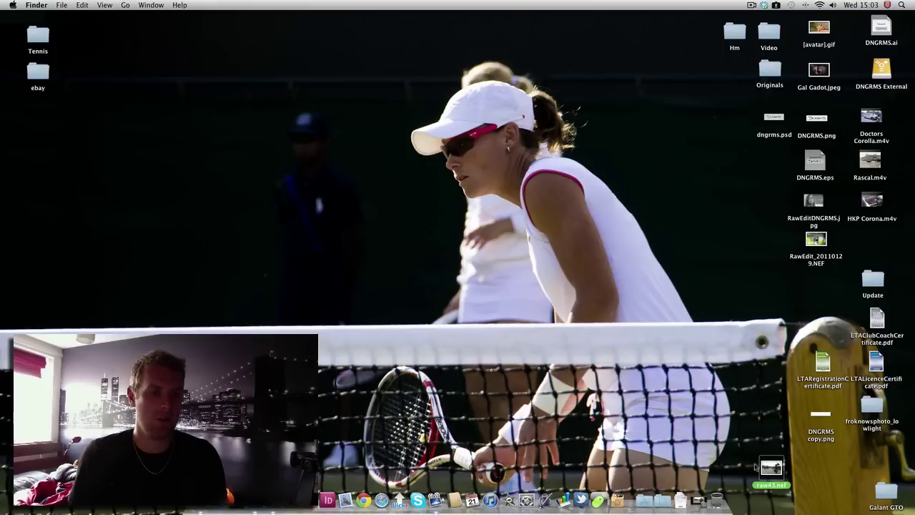
- Open raw43.nef from the desktop in Camera Raw, try an Exposure of -2.10, and close it without keeping changes
left_click_drag(774, 476, 749, 443)
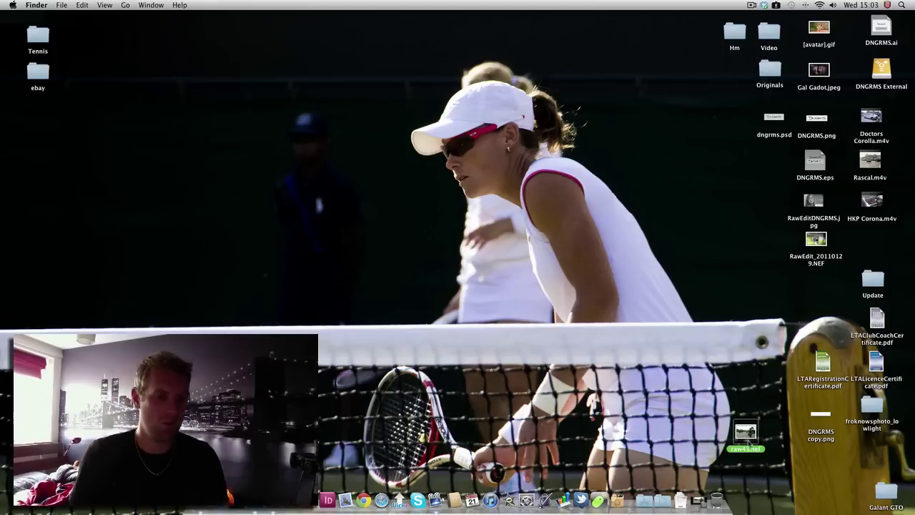
double_click(748, 435)
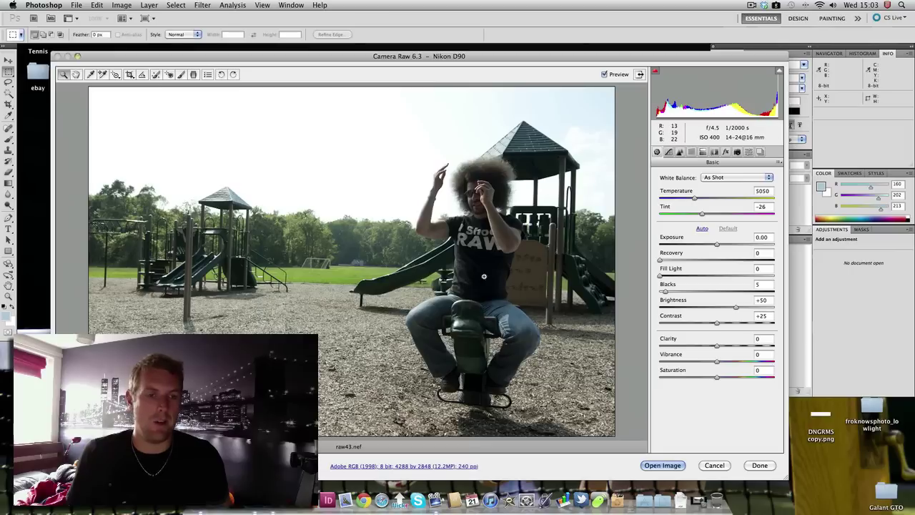
left_click_drag(718, 245, 688, 245)
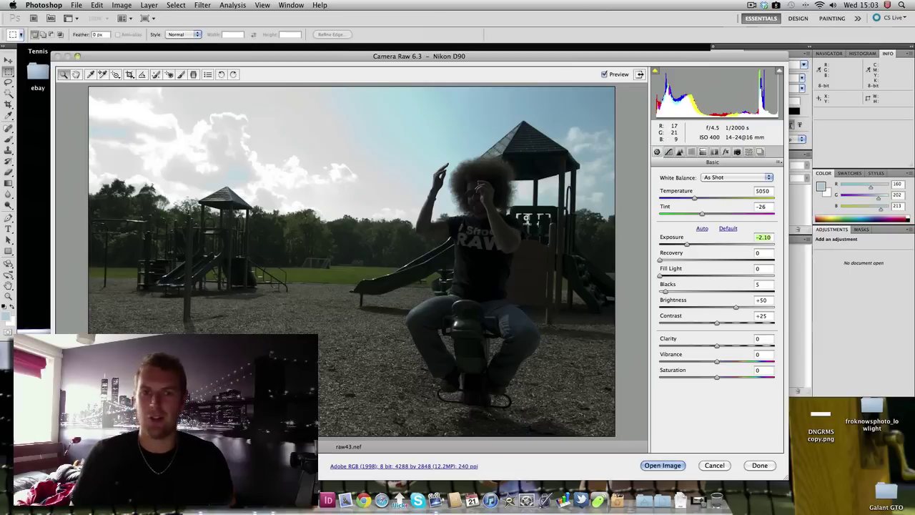
left_click_drag(688, 245, 715, 245)
left_click(715, 465)
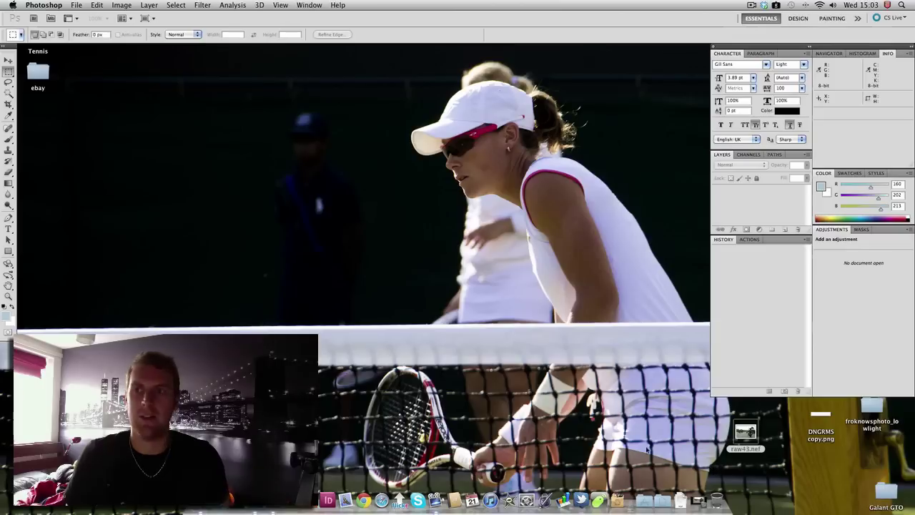
key("super+q")
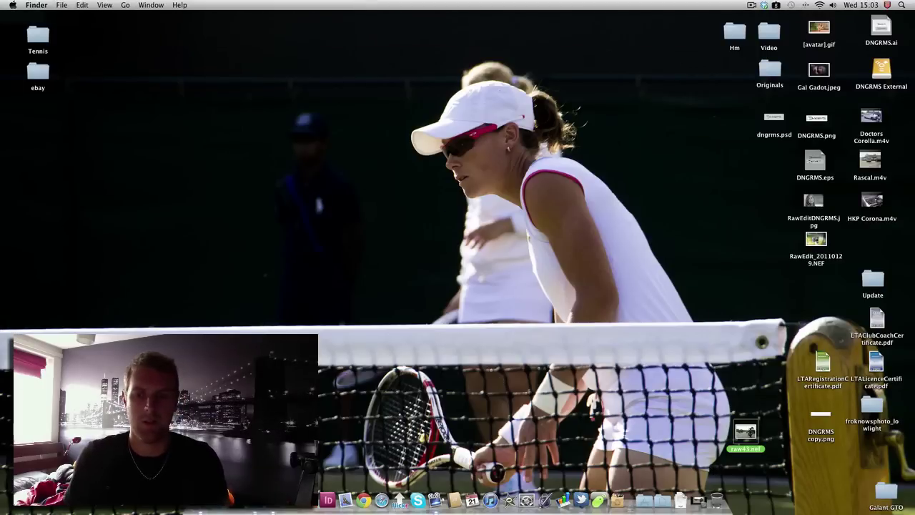
- Switch to Lightroom with the playground photo in Develop and collapse the edit history list
key("super+Tab")
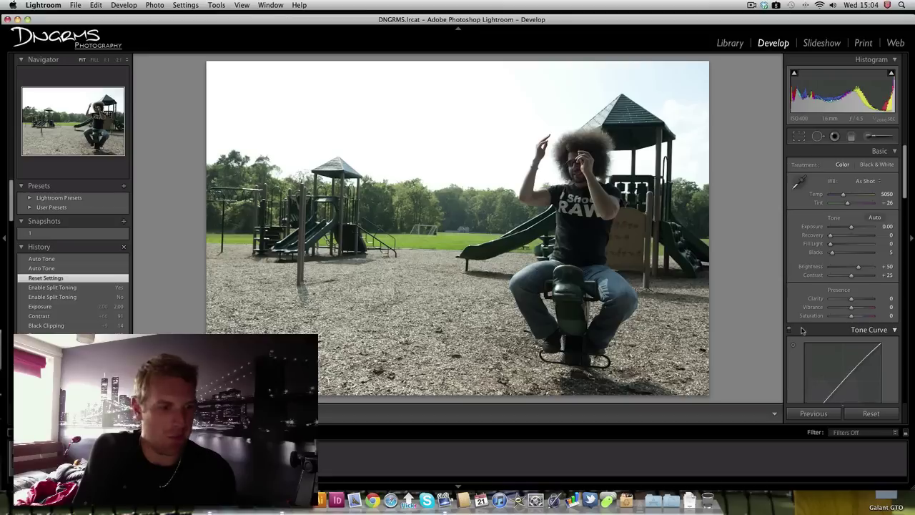
scroll(842, 292, "down", 2)
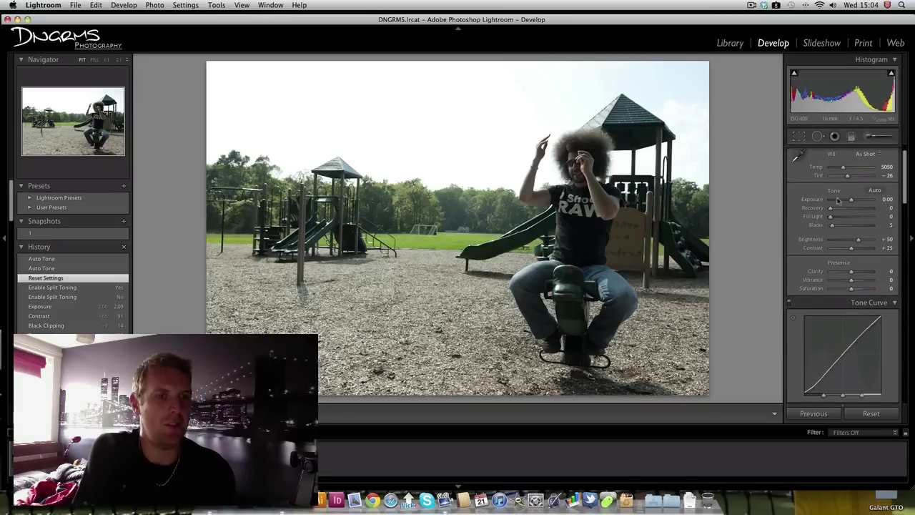
scroll(835, 209, "down", 1)
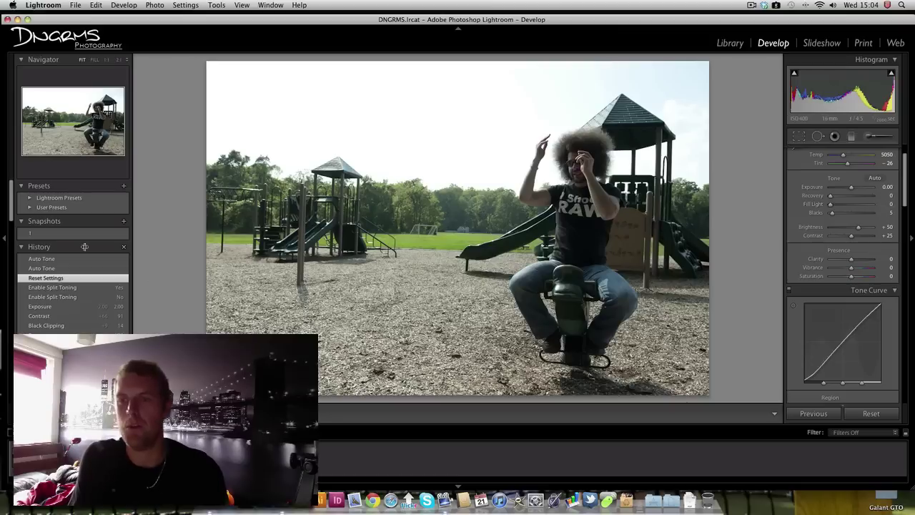
left_click(40, 247)
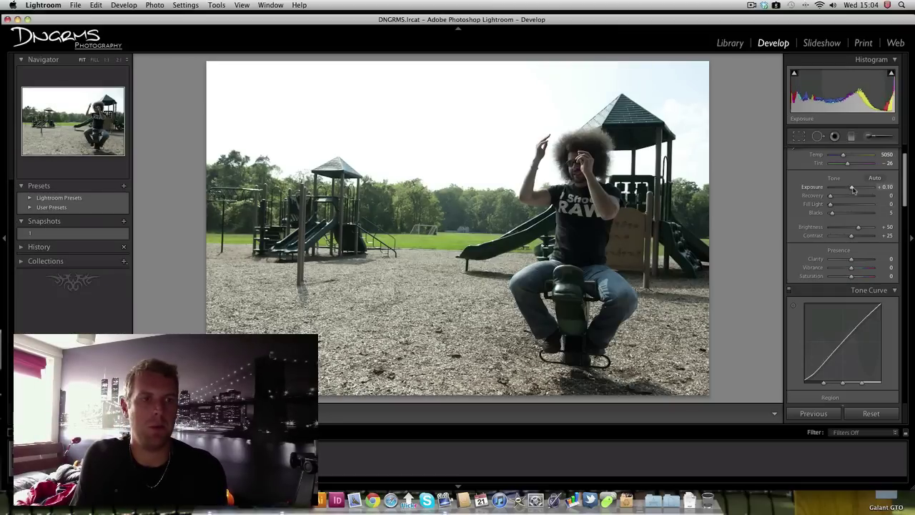
- Set the photo's Exposure to +0.35, Recovery to 1, Fill Light to 5, Blacks to 11 and Contrast to +34
left_click_drag(854, 188, 856, 188)
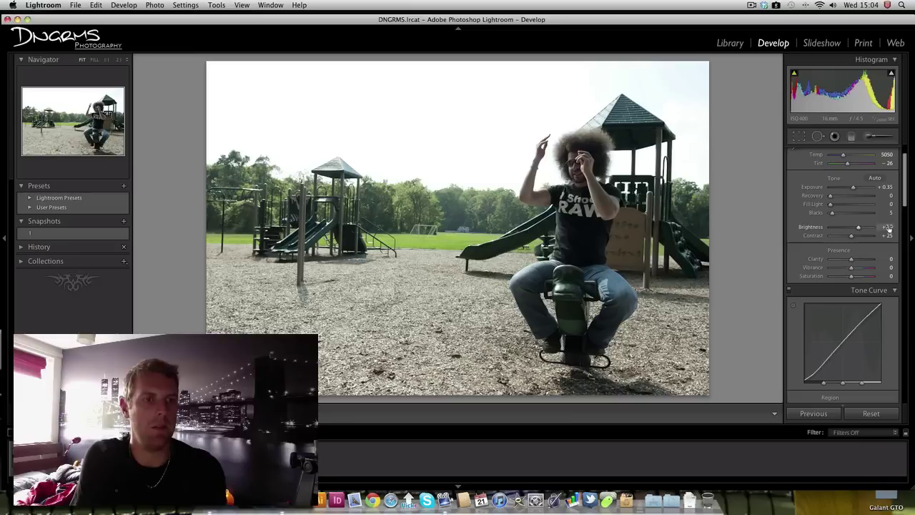
key("alt")
left_click_drag(830, 195, 838, 215)
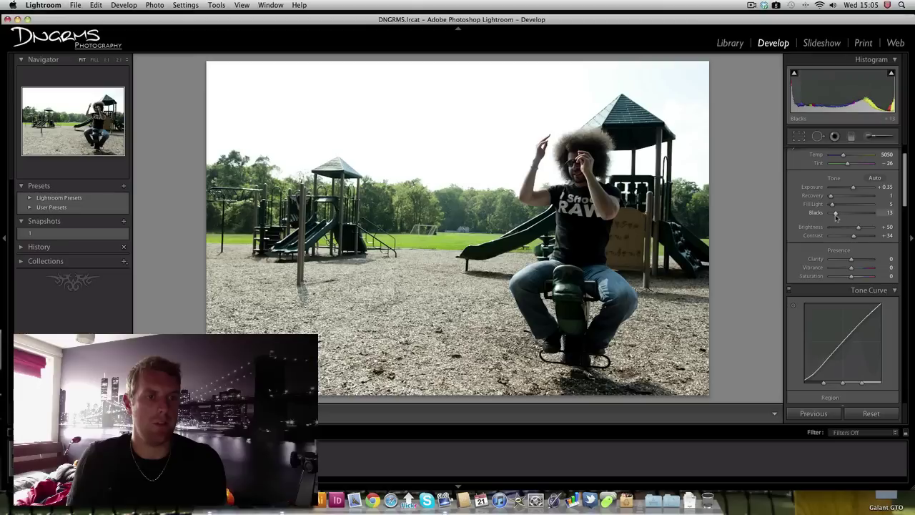
left_click_drag(836, 215, 834, 214)
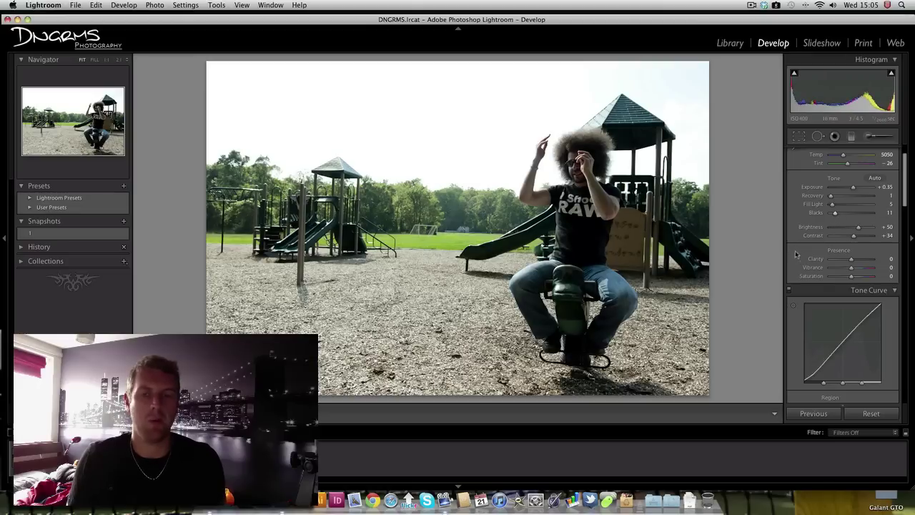
- Set Clarity to +11 and inspect the man's head and raised hand at 1:1 magnification
scroll(793, 257, "down", 3)
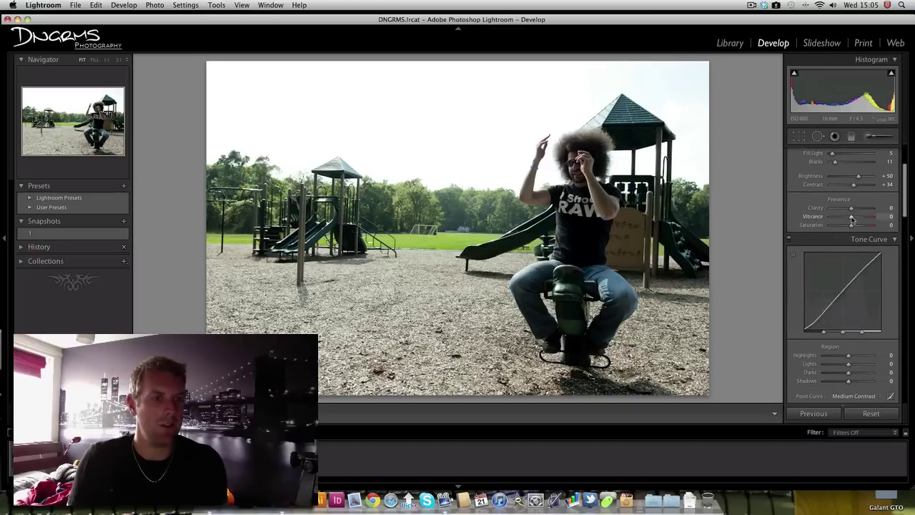
left_click_drag(854, 210, 856, 210)
left_click(550, 150)
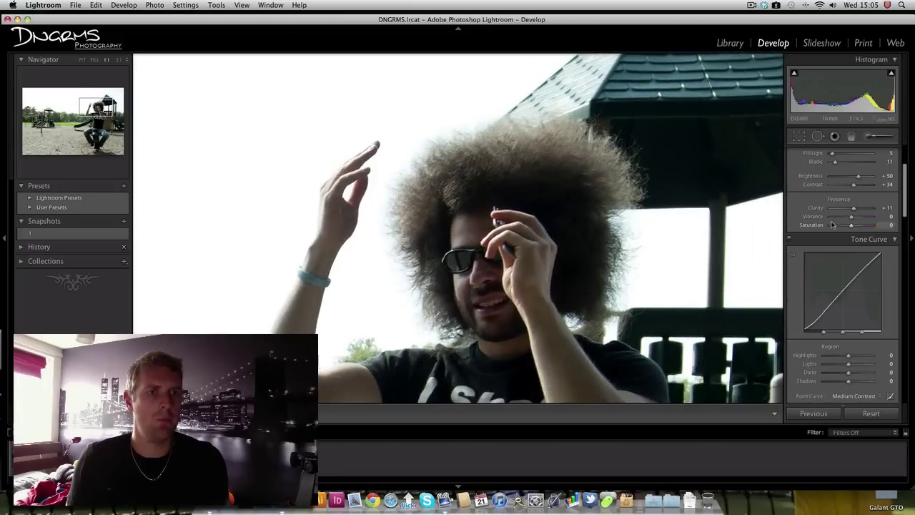
- Try an Exposure of -3.00 to check the sky detail, and settle on +0.25
scroll(831, 224, "up", 3)
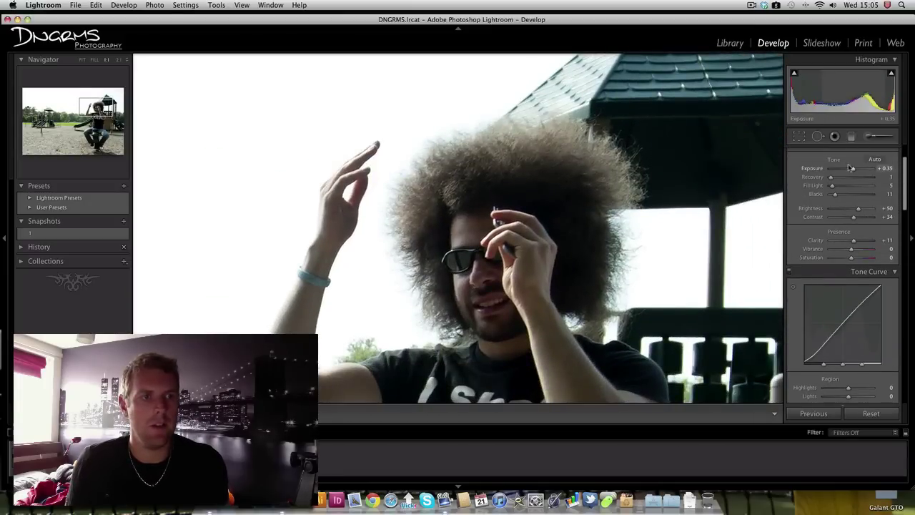
left_click_drag(855, 171, 836, 170)
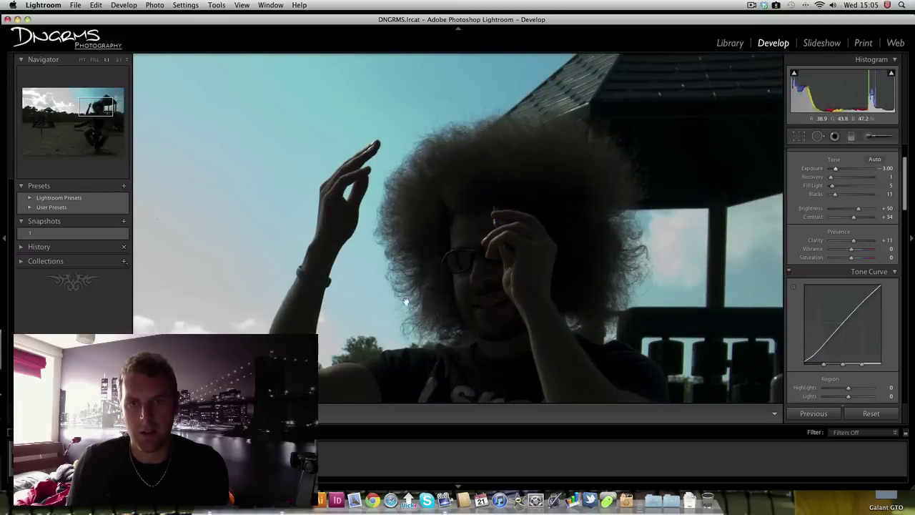
left_click_drag(844, 172, 853, 172)
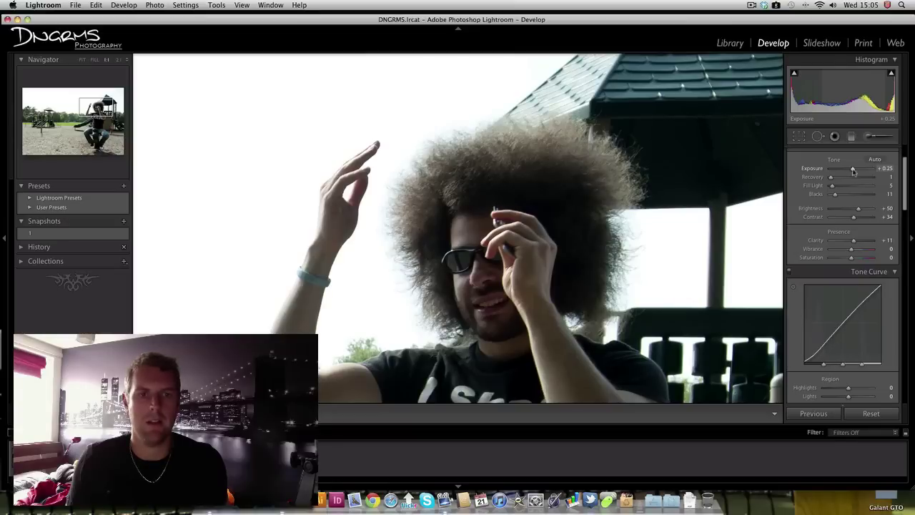
- Return to the full photo and set the tone curve's point curve to Strong Contrast
scroll(865, 272, "down", 3)
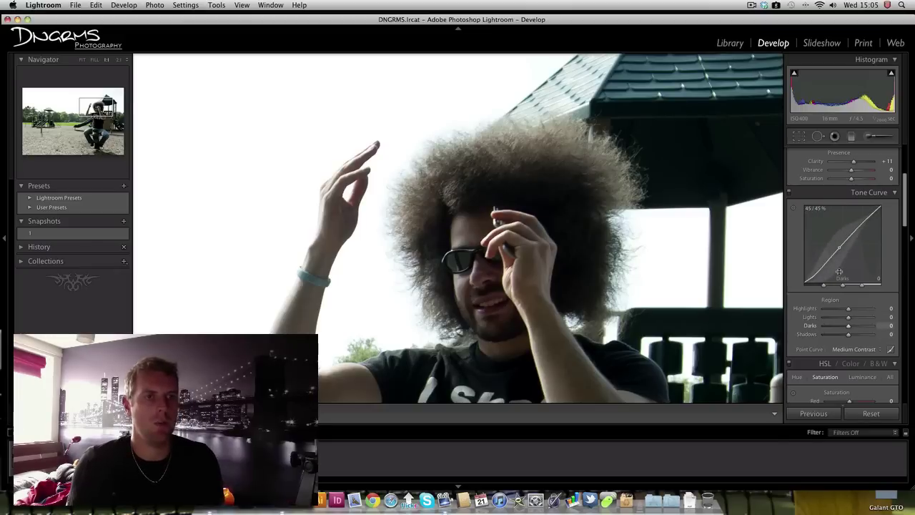
scroll(839, 271, "up", 5)
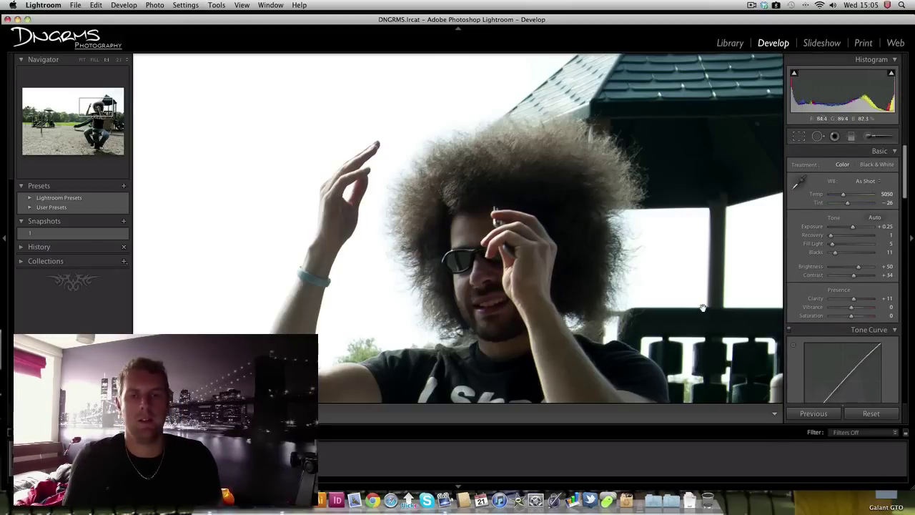
scroll(824, 266, "down", 5)
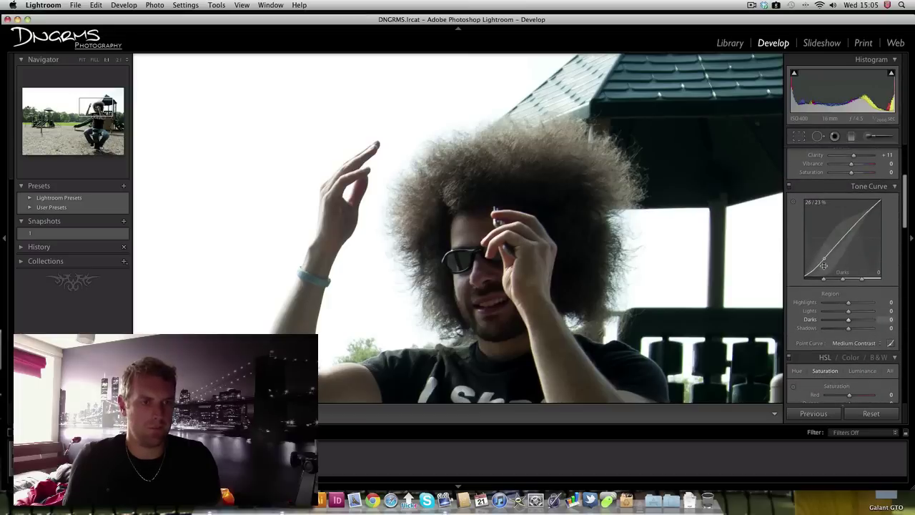
left_click(734, 293)
left_click(575, 266)
left_click(575, 266)
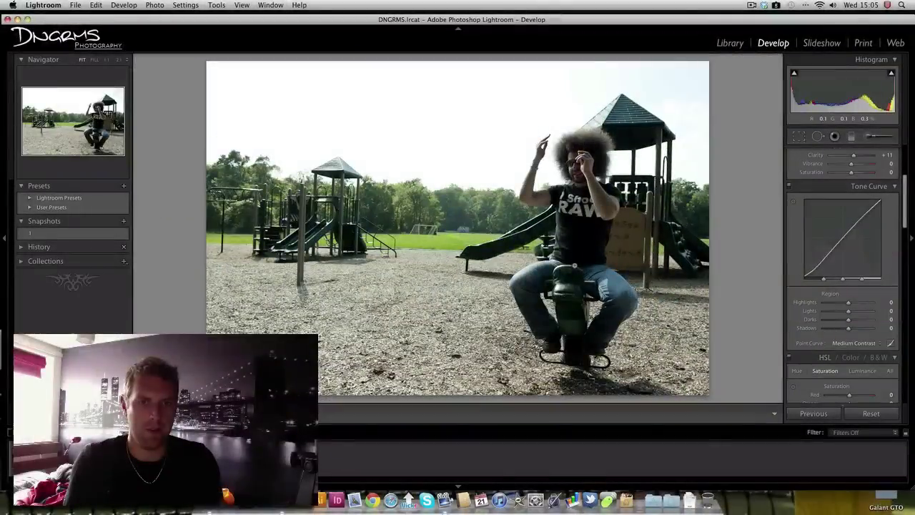
left_click(569, 278)
left_click(505, 245)
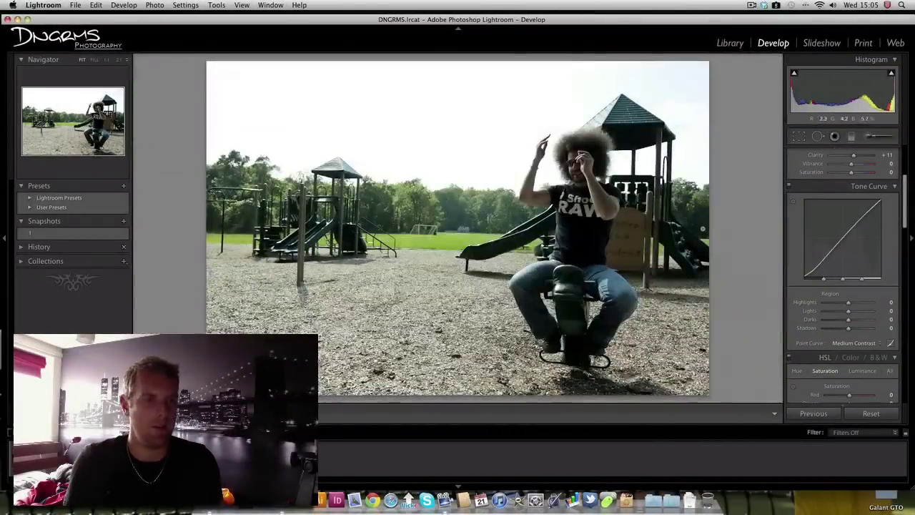
left_click(854, 341)
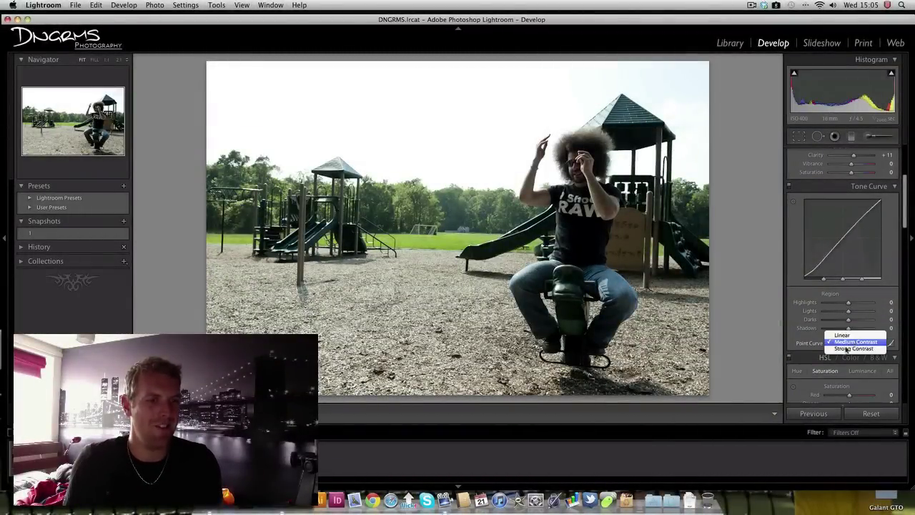
left_click(856, 350)
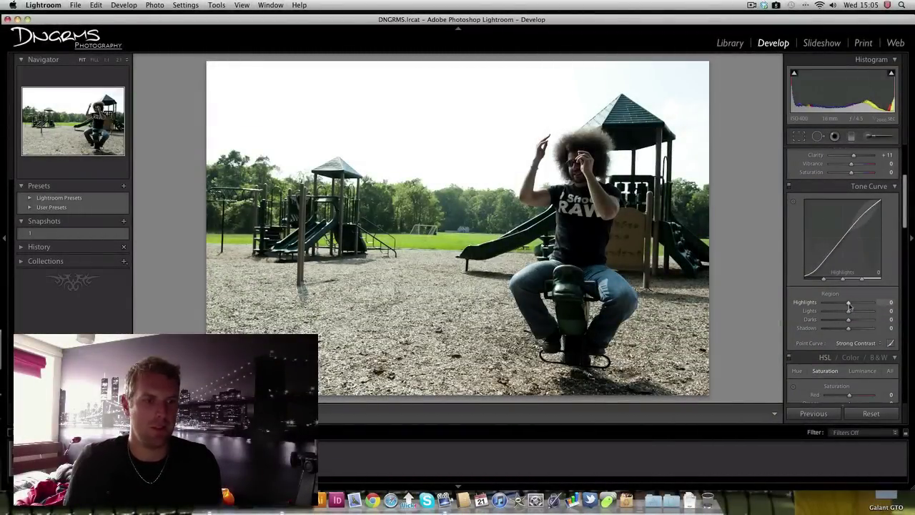
- Set the tone curve regions to Highlights +19, Lights +19, Darks 0 and Shadows -13
left_click_drag(850, 303, 852, 304)
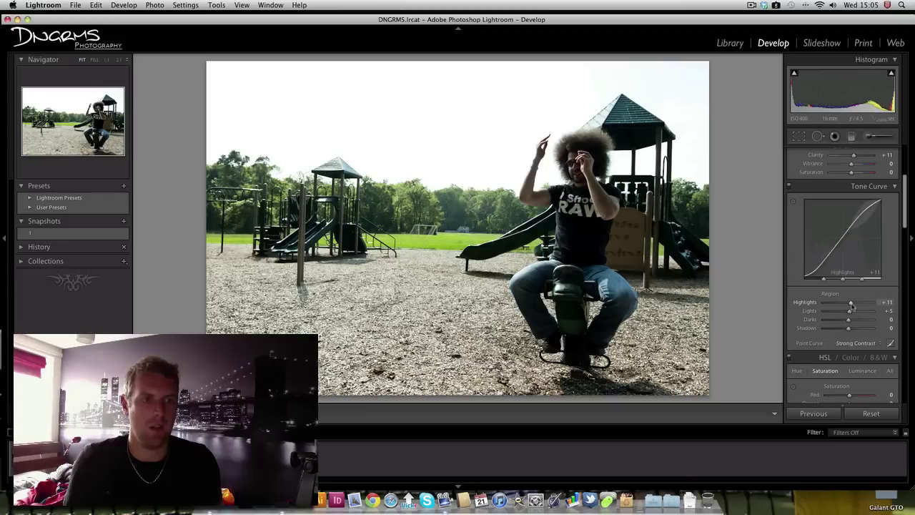
mouse_move(850, 313)
left_mouse_down()
mouse_move(841, 312)
mouse_move(862, 313)
mouse_move(853, 313)
left_mouse_up()
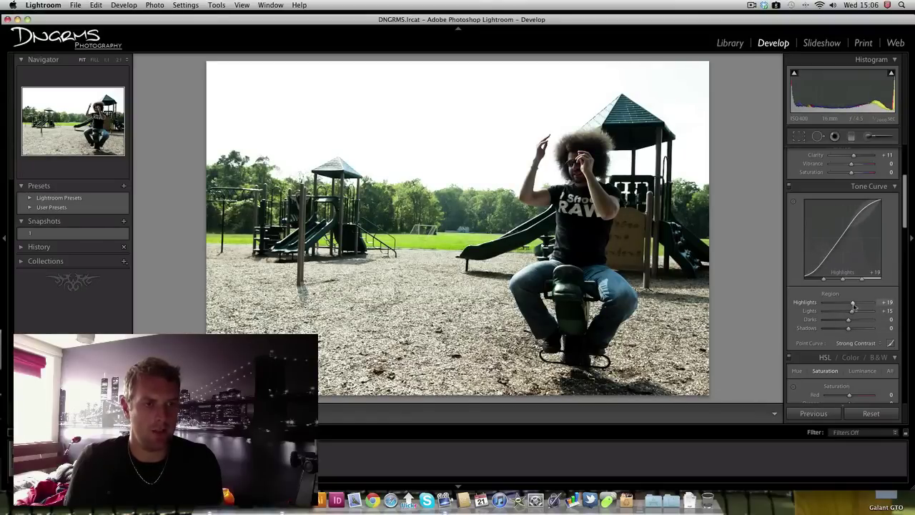
left_click_drag(852, 315, 854, 314)
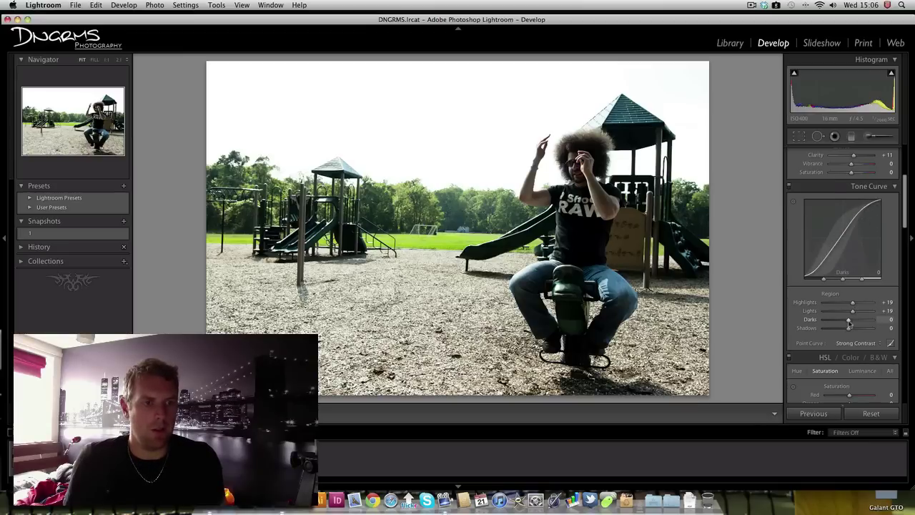
mouse_move(849, 324)
left_mouse_down()
mouse_move(838, 324)
mouse_move(850, 324)
left_mouse_up()
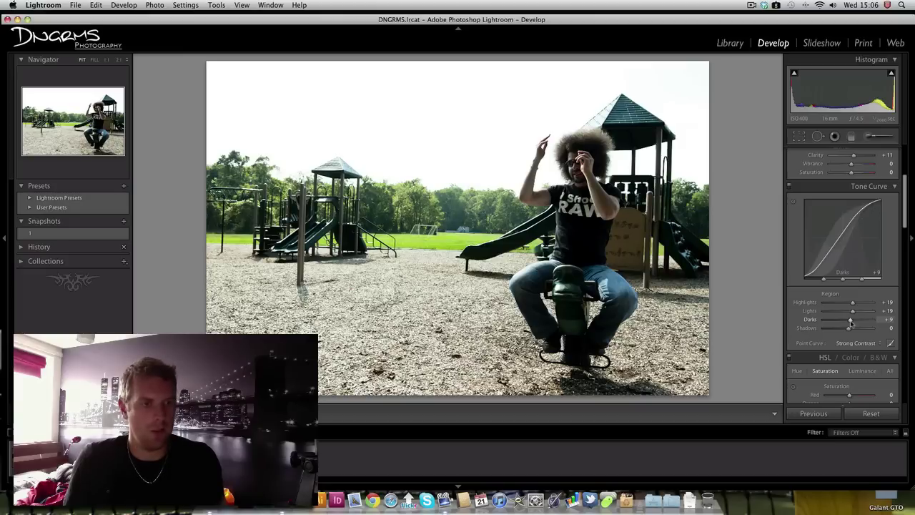
double_click(850, 324)
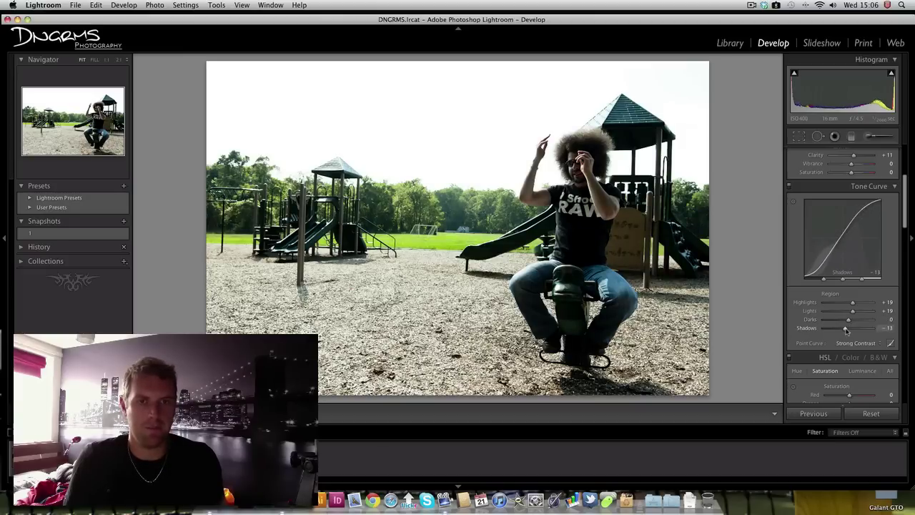
- Apply the yellow preset swatch to the split toning highlights, with hue 52 and saturation 64
scroll(851, 321, "down", 5)
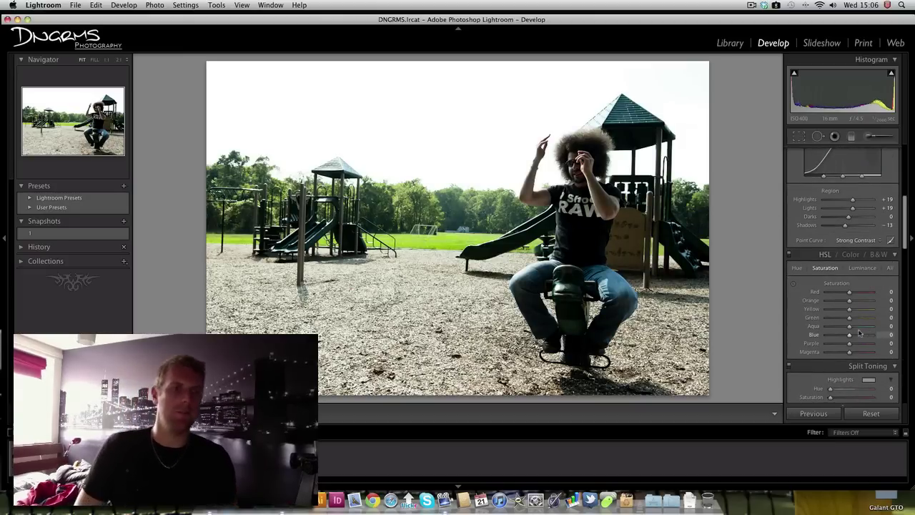
scroll(862, 302, "down", 5)
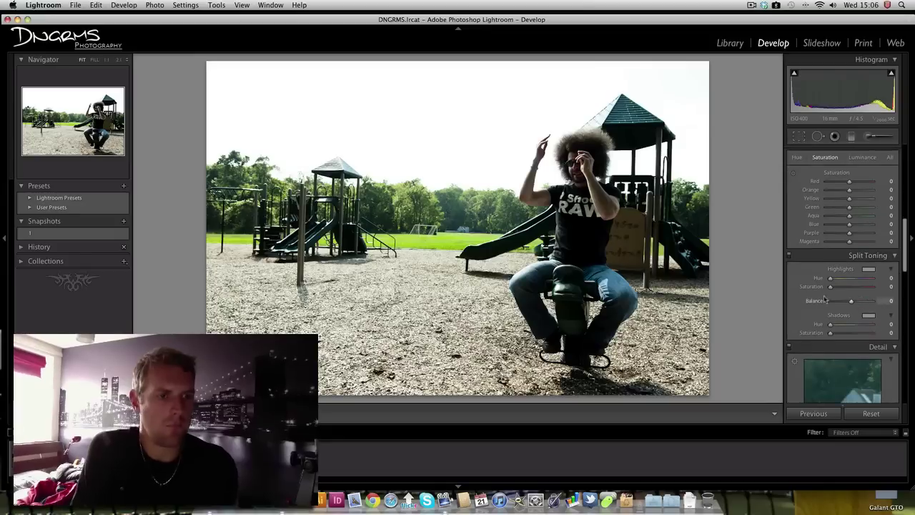
left_click(869, 270)
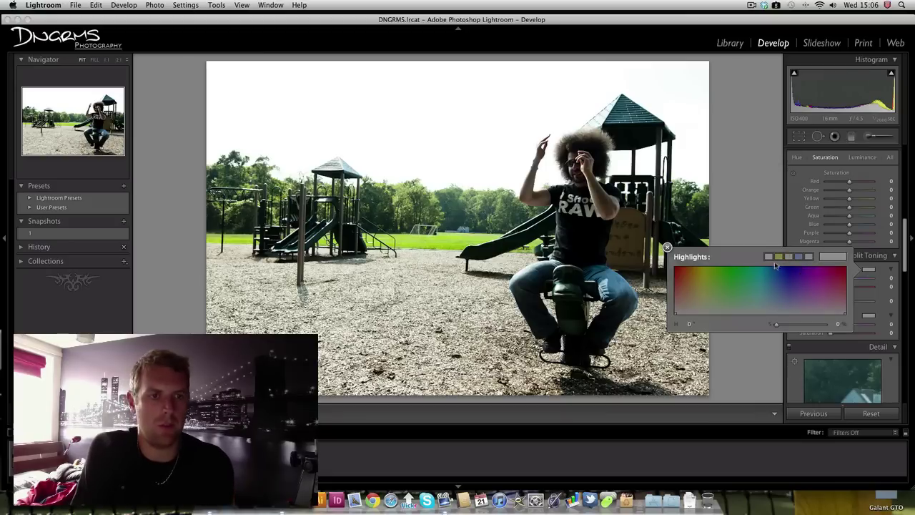
left_click(779, 256)
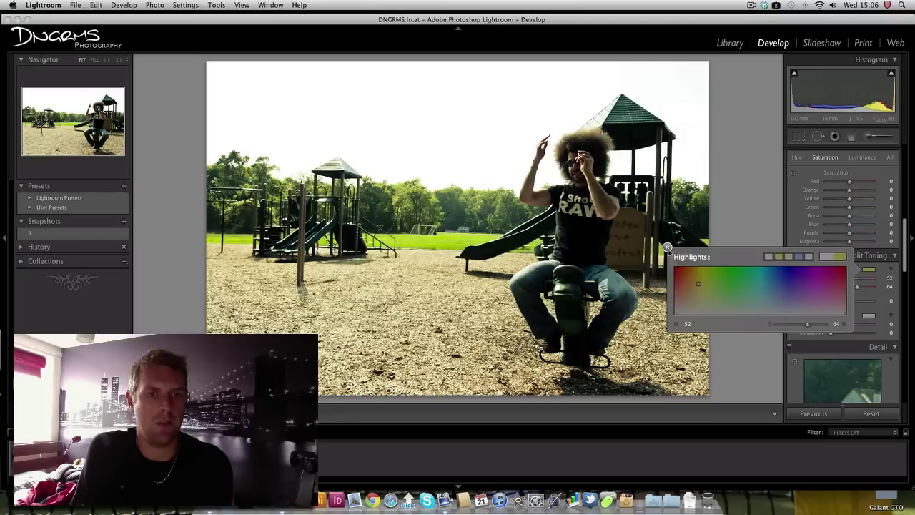
left_click(668, 247)
- Give the split toning shadows a blue tint with hue 215 and saturation 50
left_click(869, 316)
left_click(839, 303)
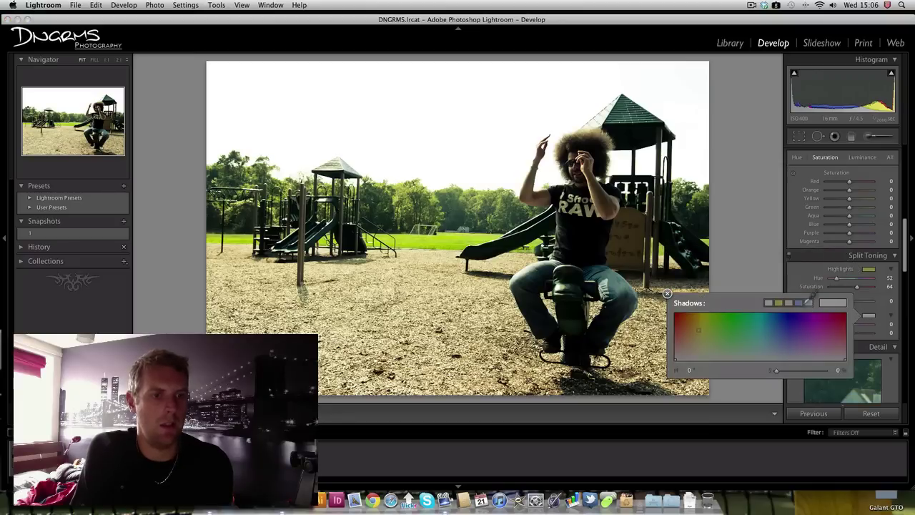
left_click(667, 293)
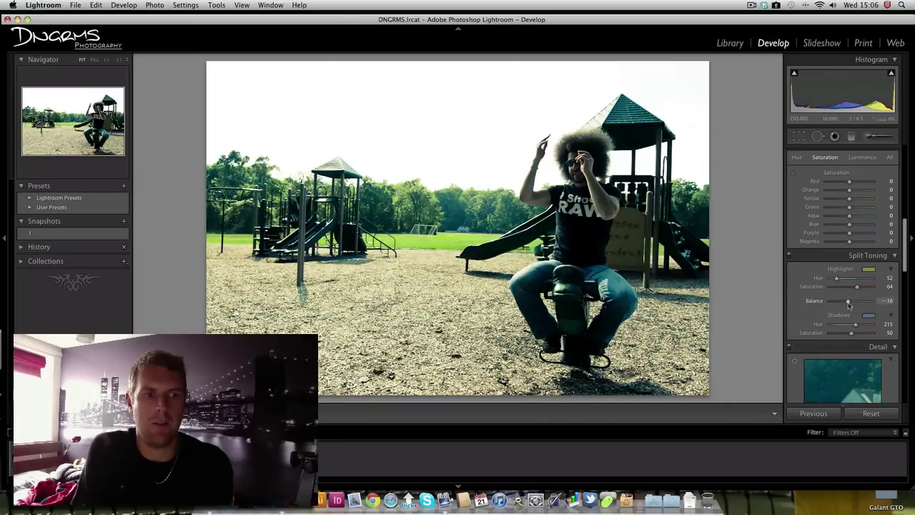
- Set the split toning balance to -16 and the highlights to hue 57 and saturation 65
scroll(850, 306, "down", 1)
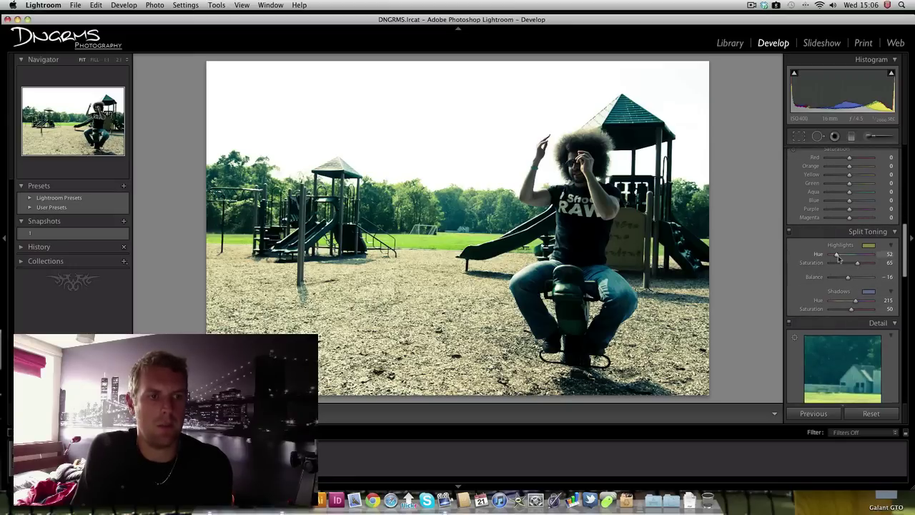
scroll(849, 302, "down", 2)
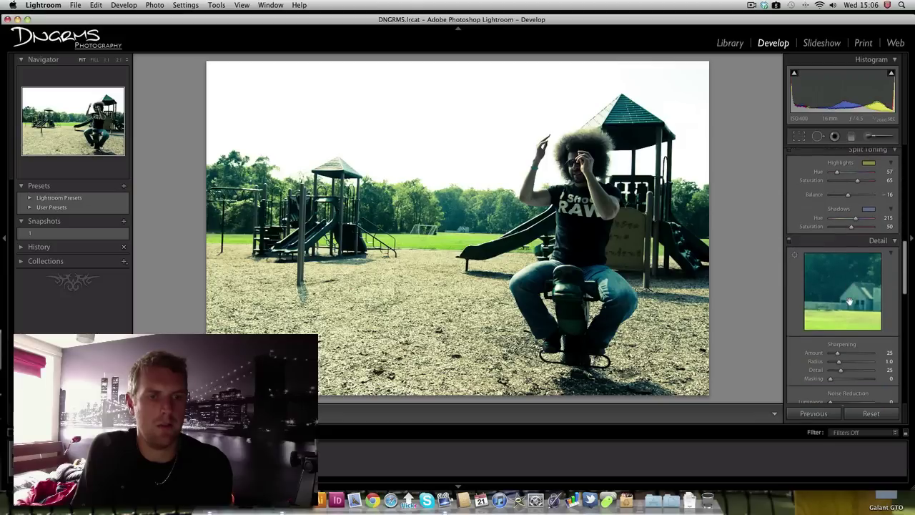
scroll(850, 302, "up", 4)
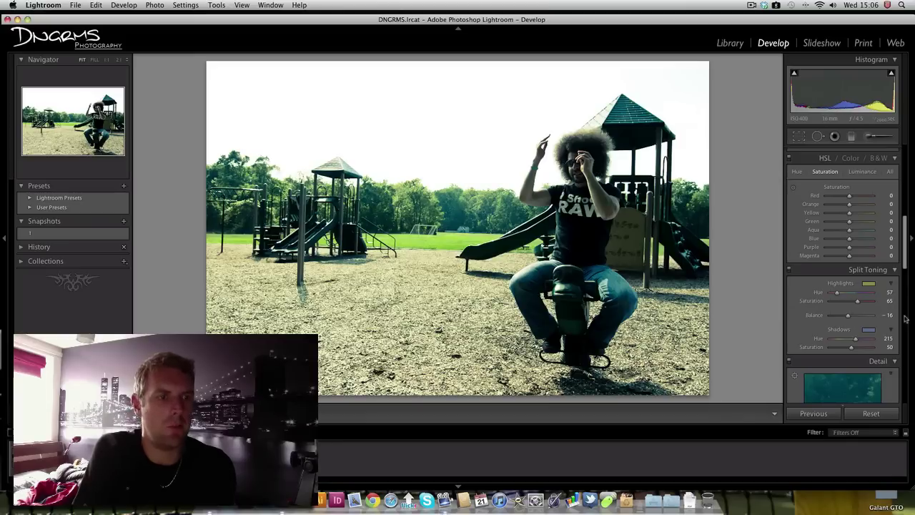
- Set the basic exposure to +0.55 and the white balance temperature to 5295
scroll(850, 329, "up", 5)
scroll(849, 329, "up", 5)
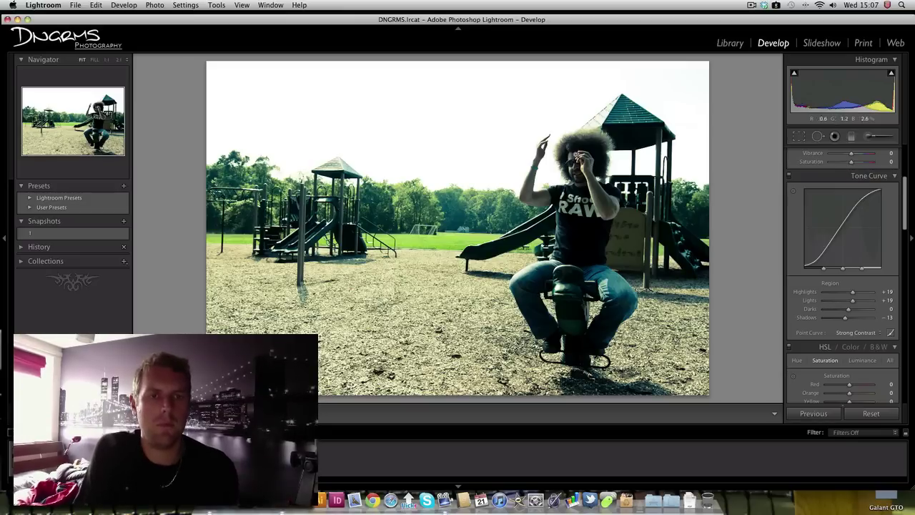
scroll(855, 331, "up", 5)
scroll(854, 315, "up", 1)
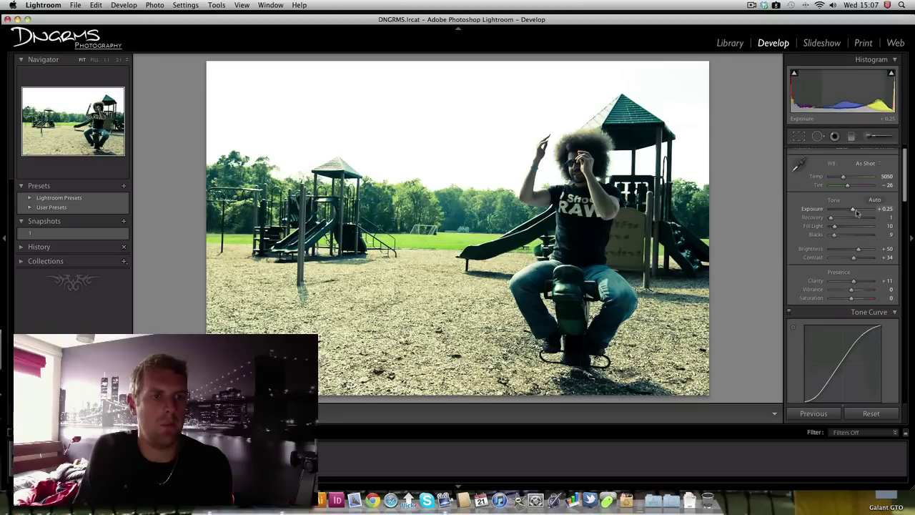
left_click_drag(854, 212, 856, 212)
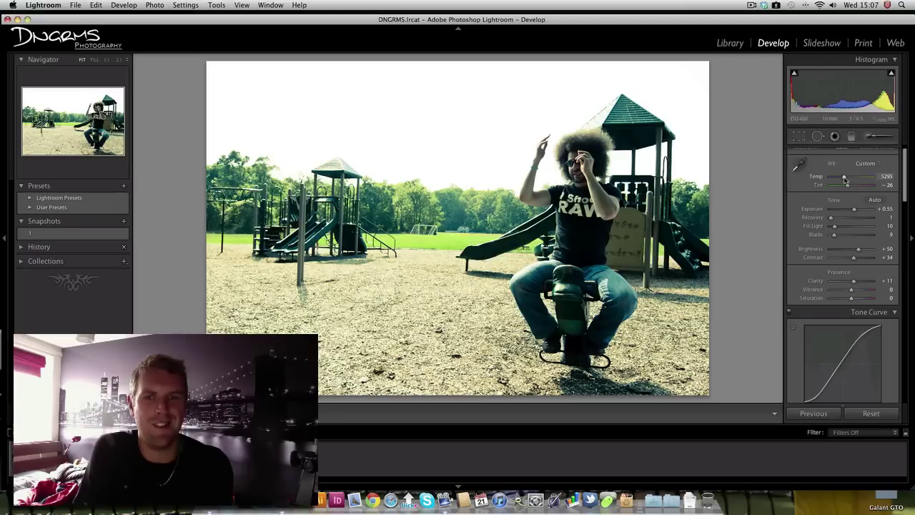
- Crop the photo to a full-height portrait format framing the seated man and part of the play tower, keeping the original aspect
left_click(799, 136)
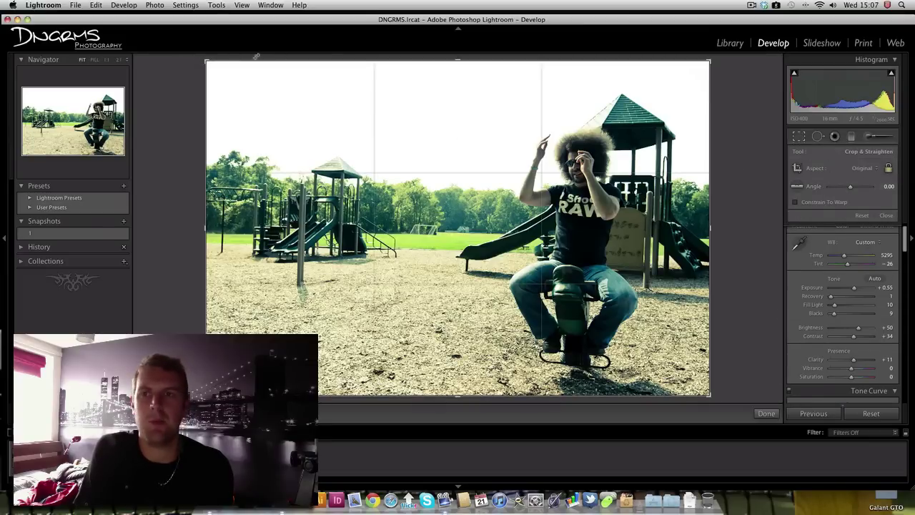
left_click_drag(206, 60, 359, 34)
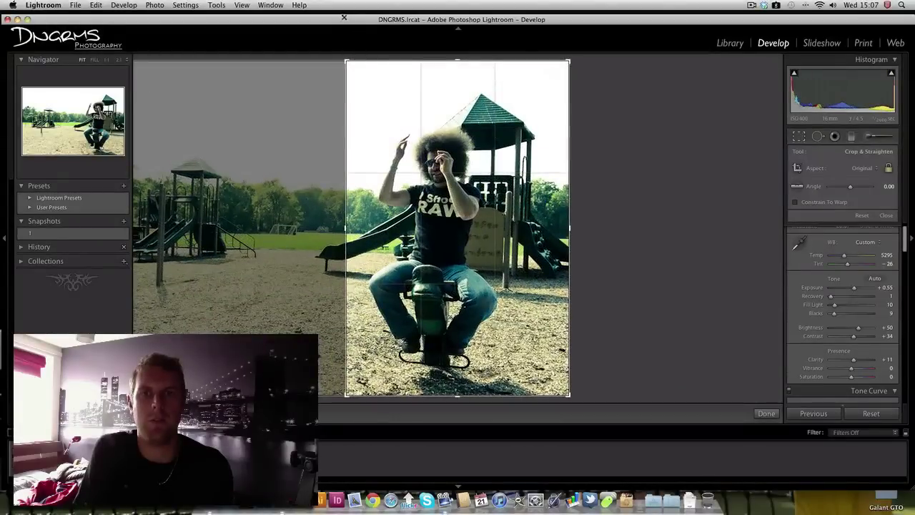
left_click_drag(456, 252, 452, 277)
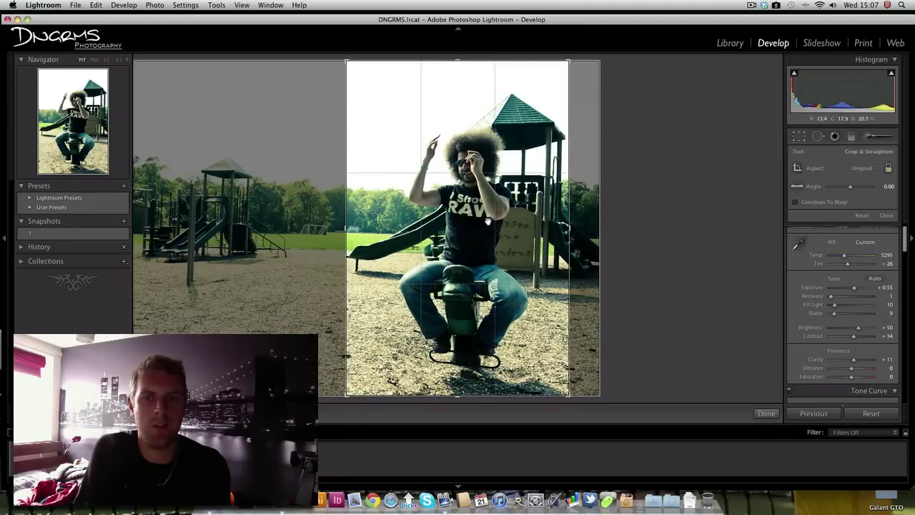
left_click_drag(376, 268, 377, 267)
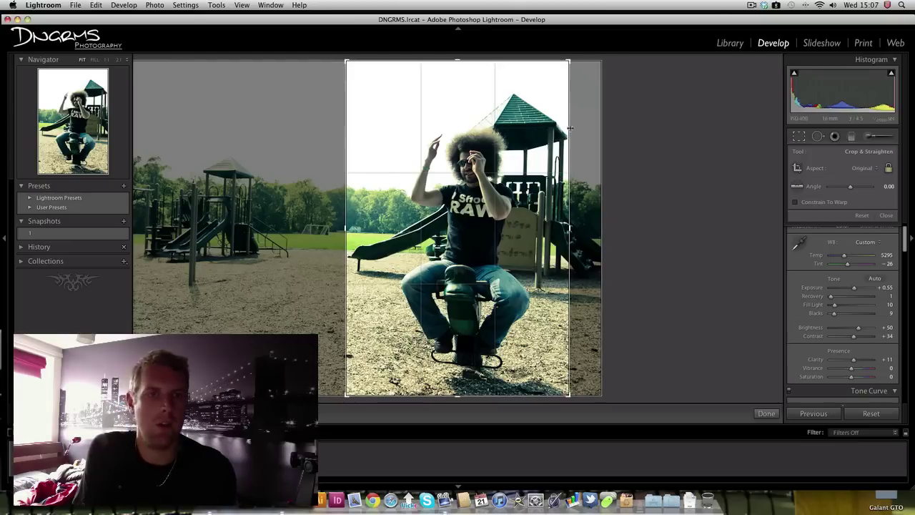
left_click_drag(541, 127, 553, 165)
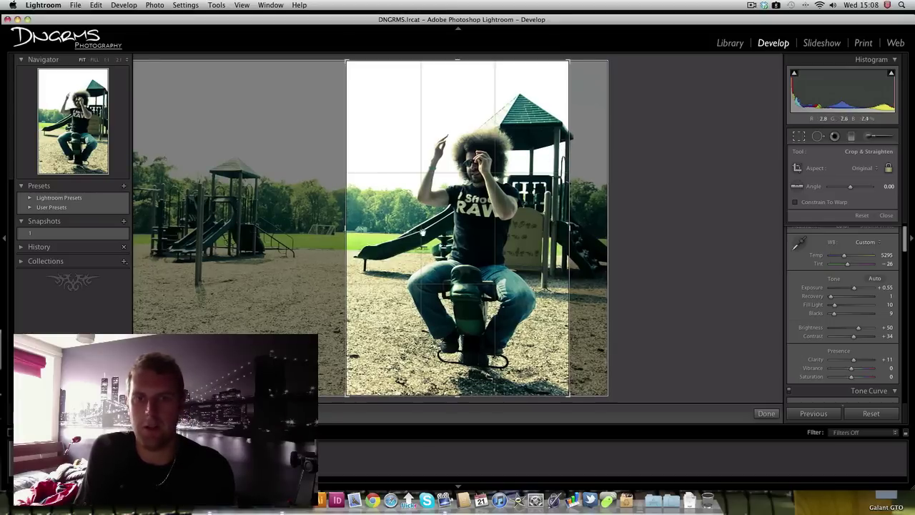
key("Return")
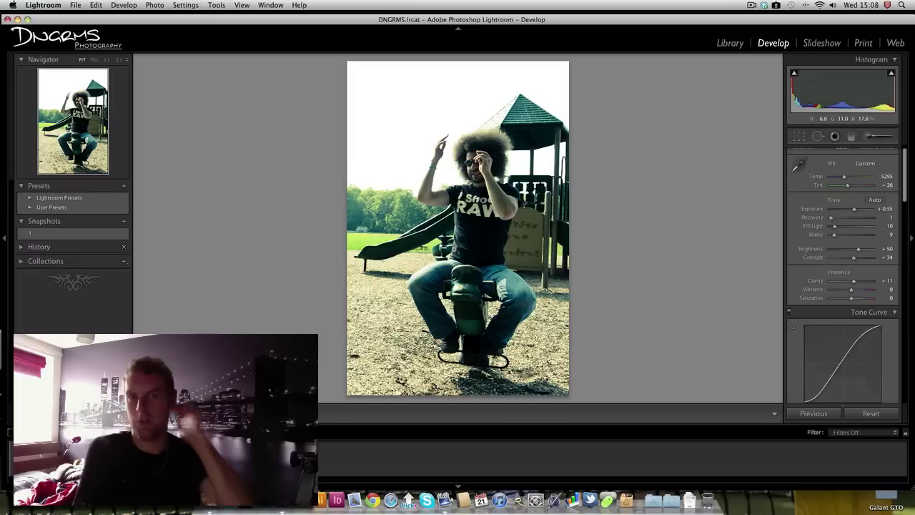
left_click(470, 233)
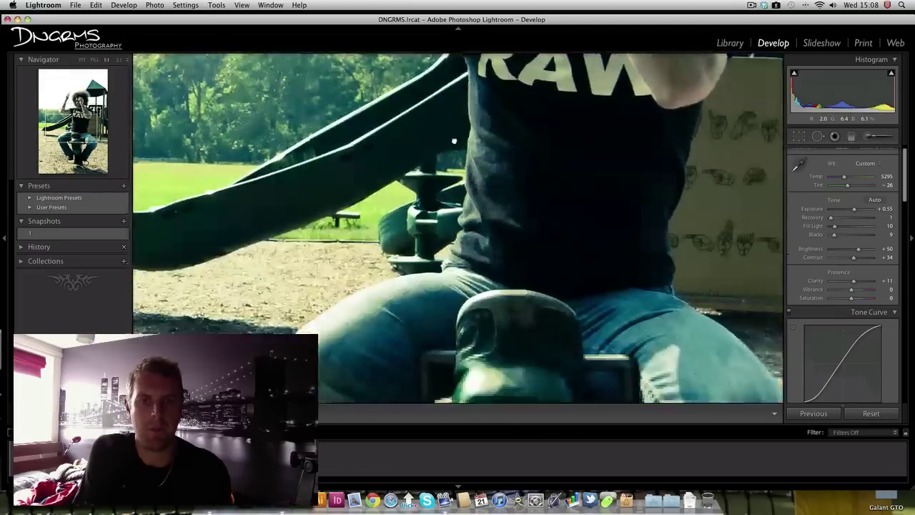
left_click_drag(453, 141, 457, 202)
left_click(457, 203)
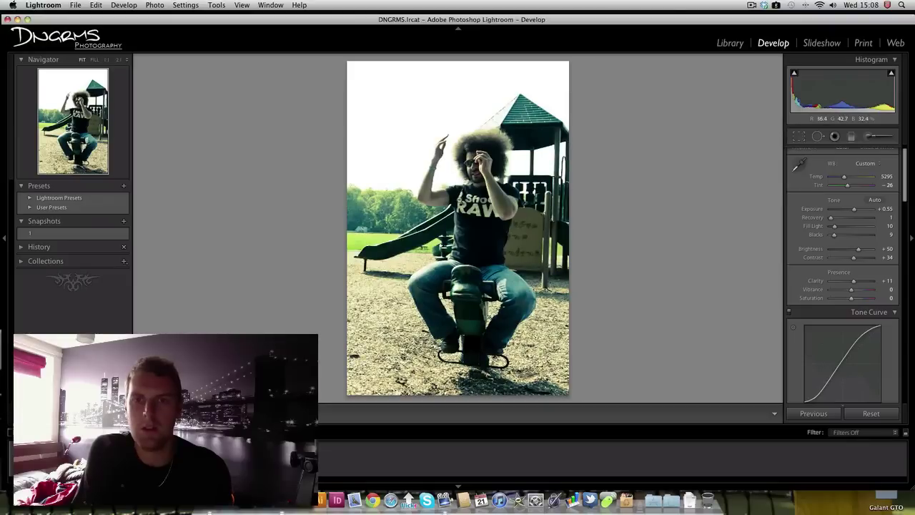
- Try darkening the sky with a graduated filter at exposure -1.93, and delete the filter
left_click(851, 138)
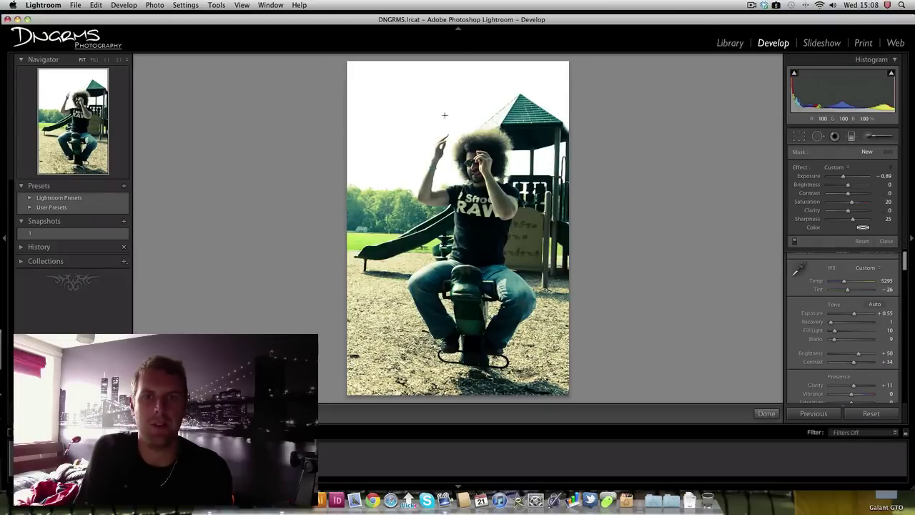
mouse_move(458, 163)
left_mouse_down()
mouse_move(458, 74)
mouse_move(392, 106)
mouse_move(456, 219)
mouse_move(458, 246)
left_mouse_up()
left_click_drag(458, 206, 457, 111)
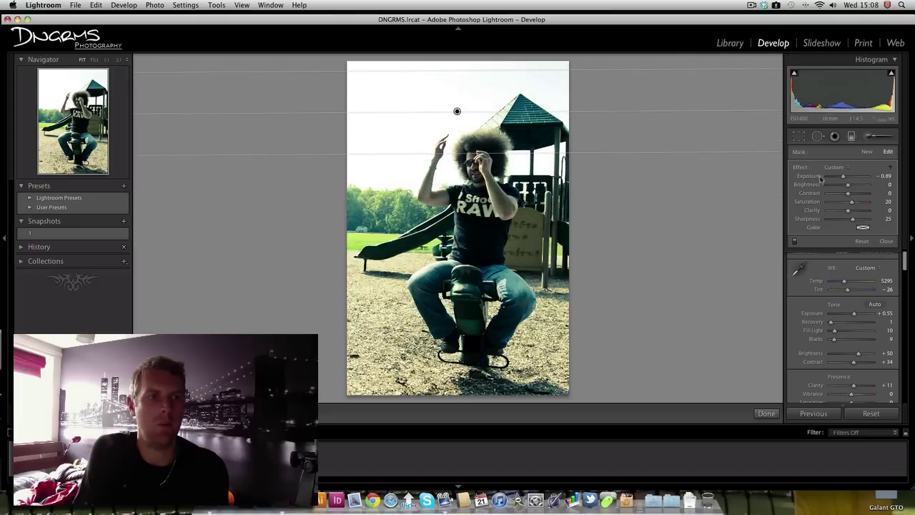
left_click_drag(843, 177, 847, 181)
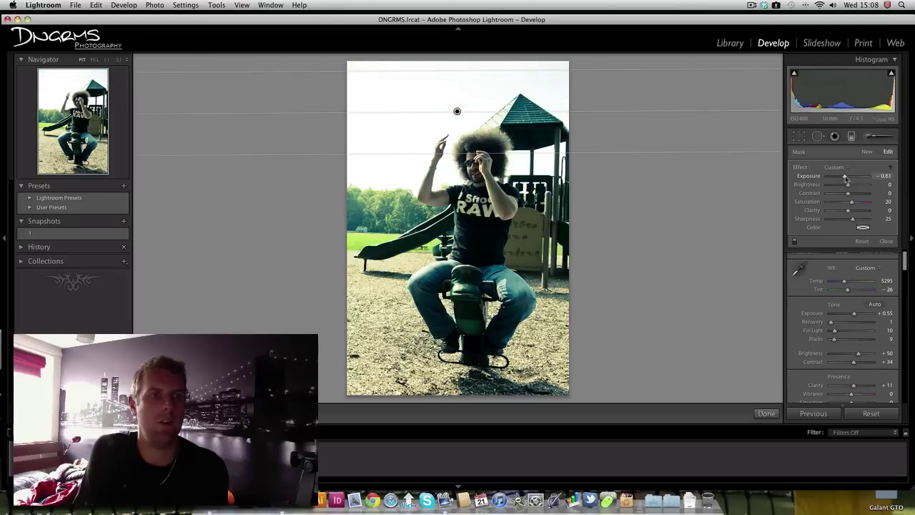
left_click_drag(457, 112, 455, 122)
left_click_drag(455, 164, 452, 171)
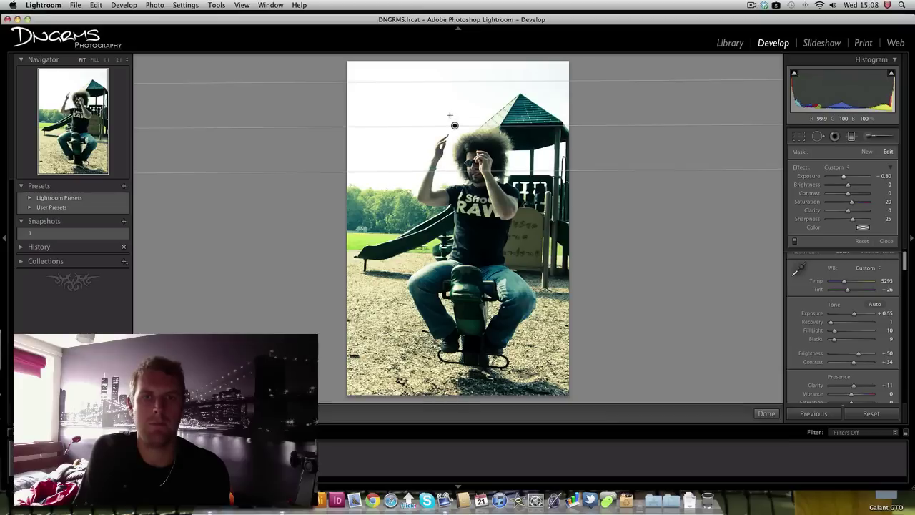
left_click_drag(455, 126, 452, 135)
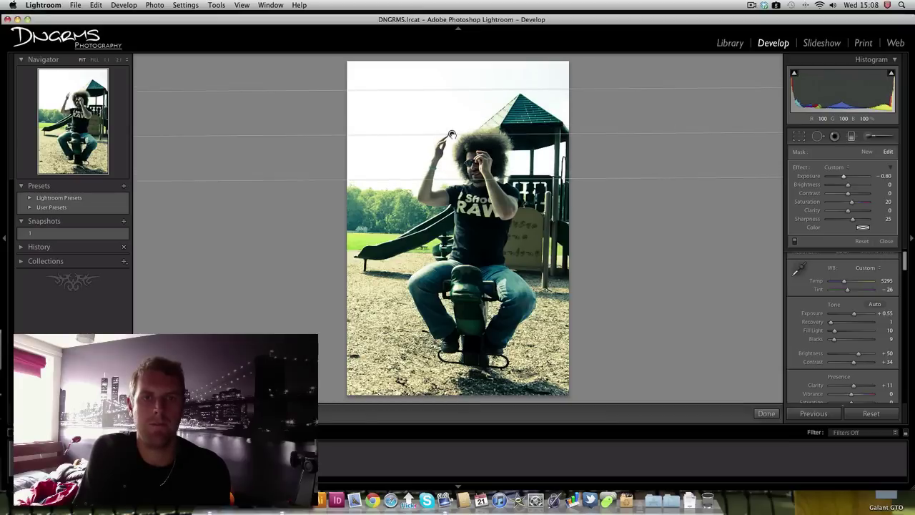
left_click_drag(843, 177, 839, 178)
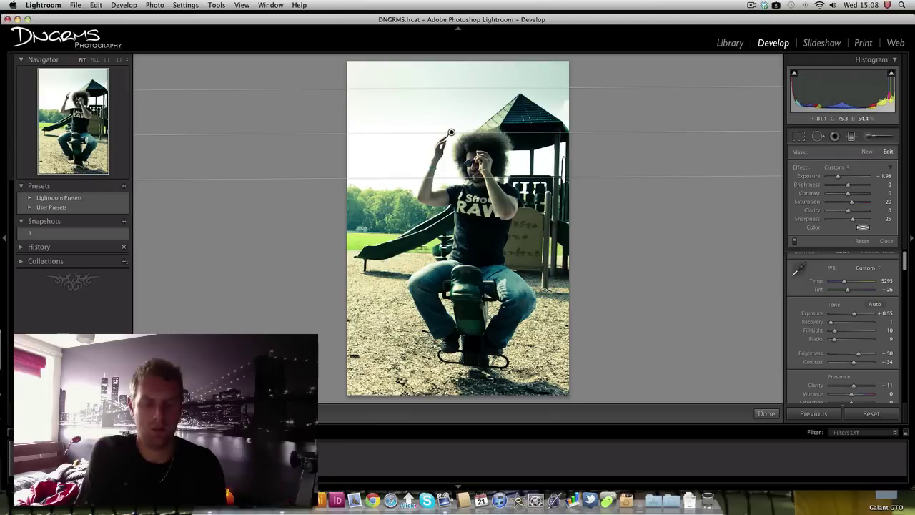
key("Delete")
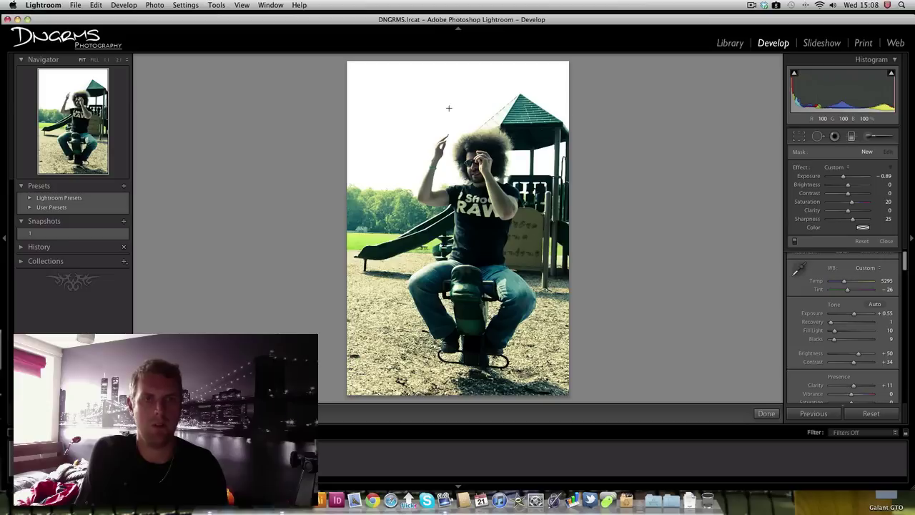
- Paint over the open sky with an adjustment brush of size 8.0, feather 0 and exposure -1.18
left_click(869, 136)
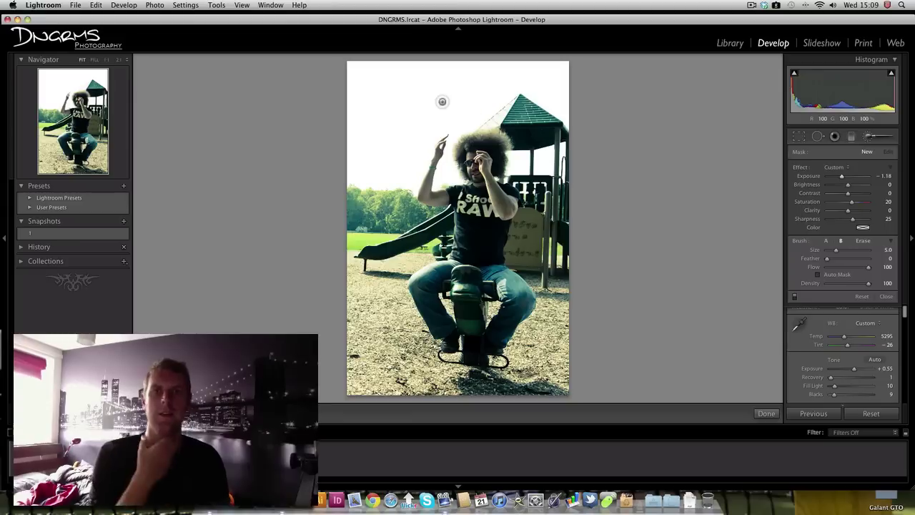
key("bracketright")
key("bracketright")
key("bracketright")
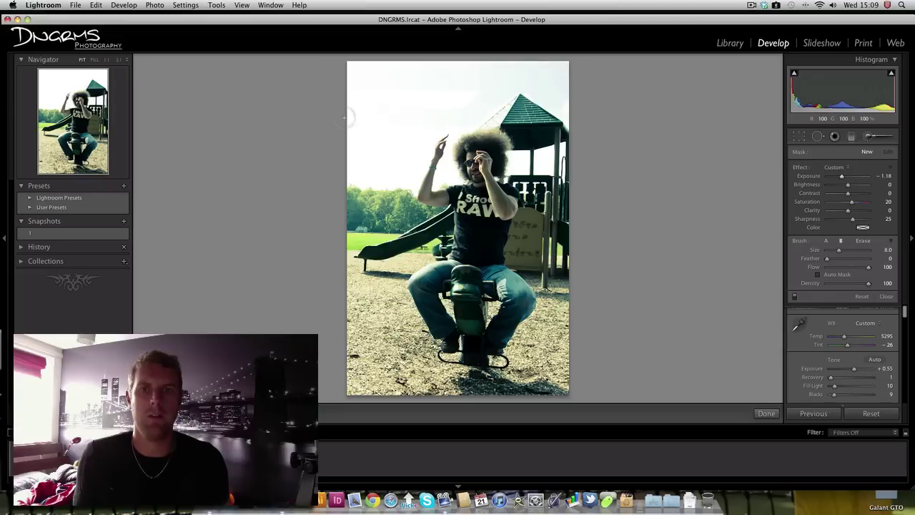
mouse_move(360, 105)
left_mouse_down()
mouse_move(396, 133)
mouse_move(348, 157)
mouse_move(405, 164)
left_mouse_up()
- Show the mask overlay and extend the sky mask around the man and play tower with brush feather 30
key("o")
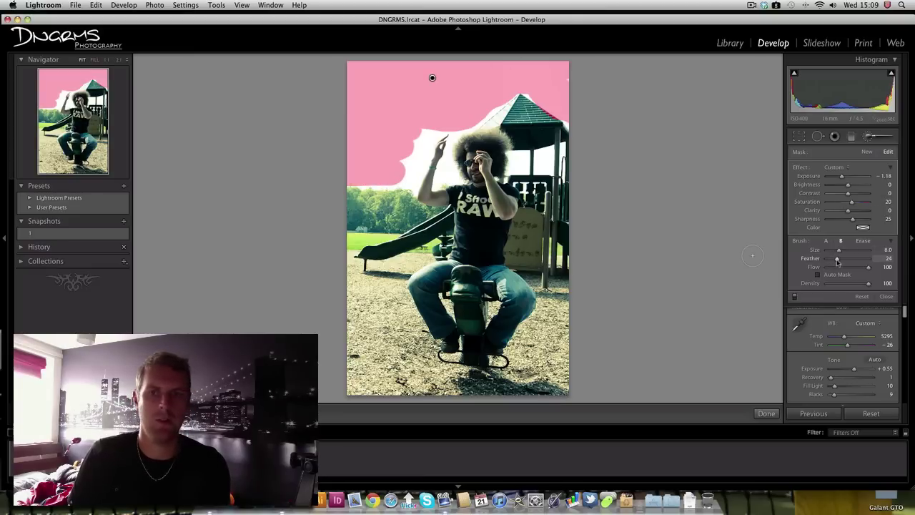
mouse_move(429, 136)
left_mouse_down()
mouse_move(401, 175)
mouse_move(344, 180)
mouse_move(408, 185)
mouse_move(400, 179)
mouse_move(428, 145)
left_mouse_up()
mouse_move(447, 124)
left_mouse_down()
mouse_move(450, 138)
mouse_move(475, 129)
mouse_move(494, 98)
mouse_move(552, 123)
mouse_move(511, 159)
mouse_move(526, 172)
mouse_move(504, 171)
mouse_move(547, 152)
mouse_move(563, 173)
mouse_move(553, 135)
mouse_move(451, 159)
mouse_move(458, 179)
mouse_move(428, 189)
mouse_move(438, 152)
left_mouse_up()
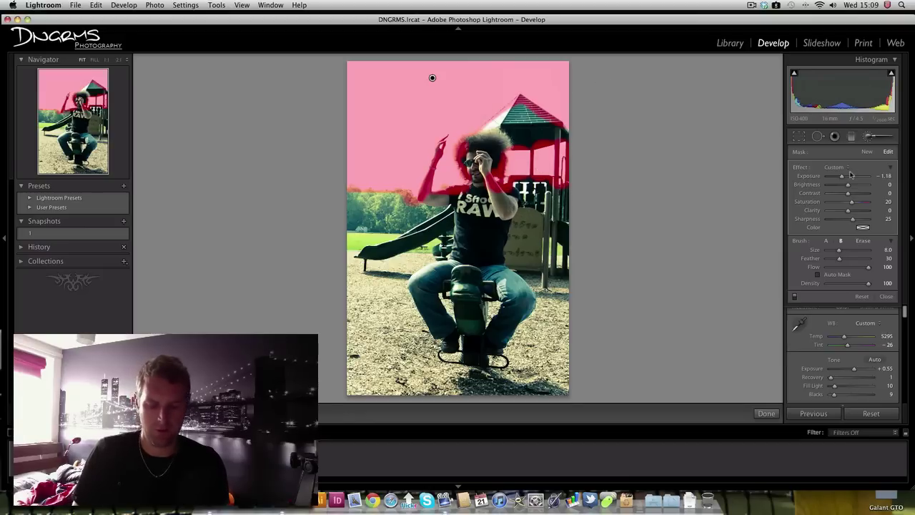
- Hide the mask overlay and set the sky brush adjustment to exposure -2.02, brightness -12 and contrast 13
key("o")
left_click_drag(843, 181, 841, 180)
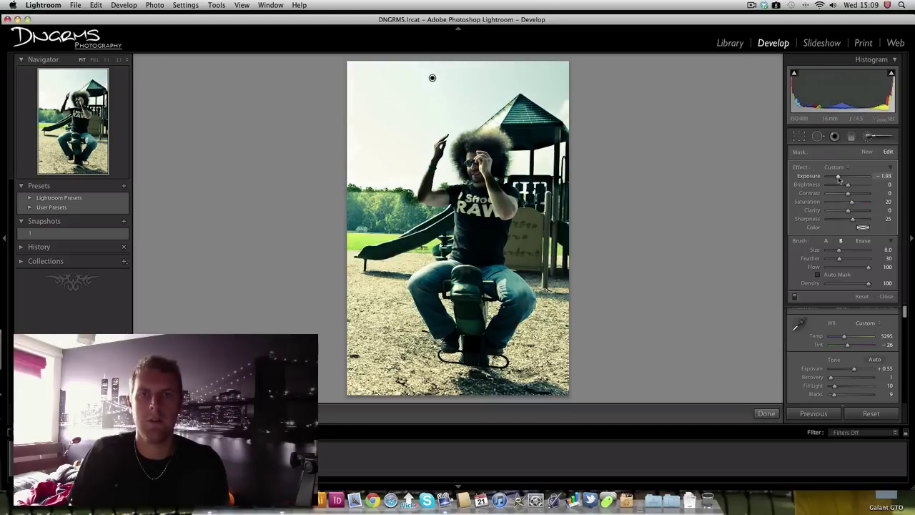
left_click_drag(839, 178, 838, 178)
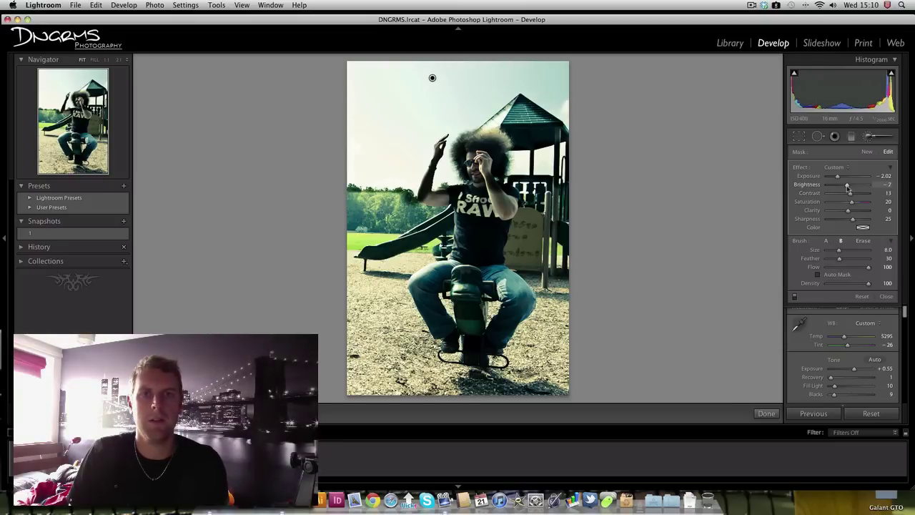
scroll(379, 147, "down", 6)
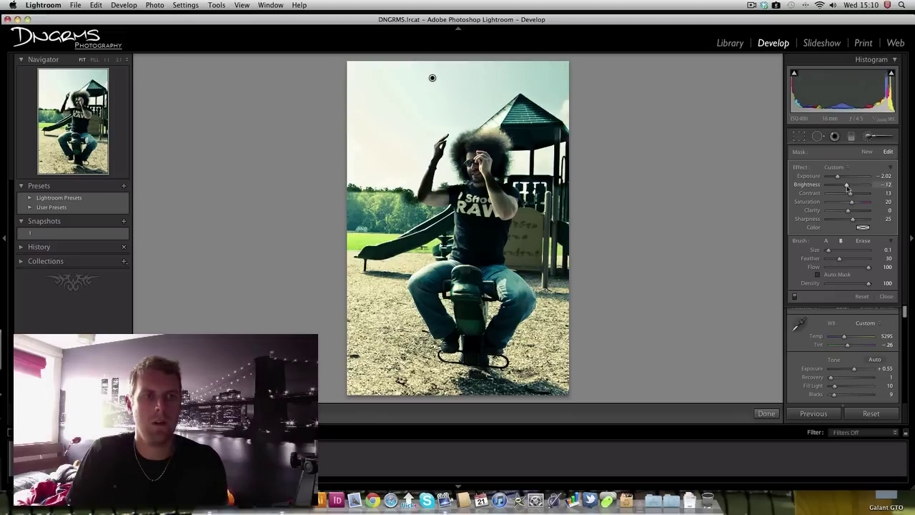
mouse_move(838, 179)
left_mouse_down()
mouse_move(828, 180)
mouse_move(840, 181)
left_mouse_up()
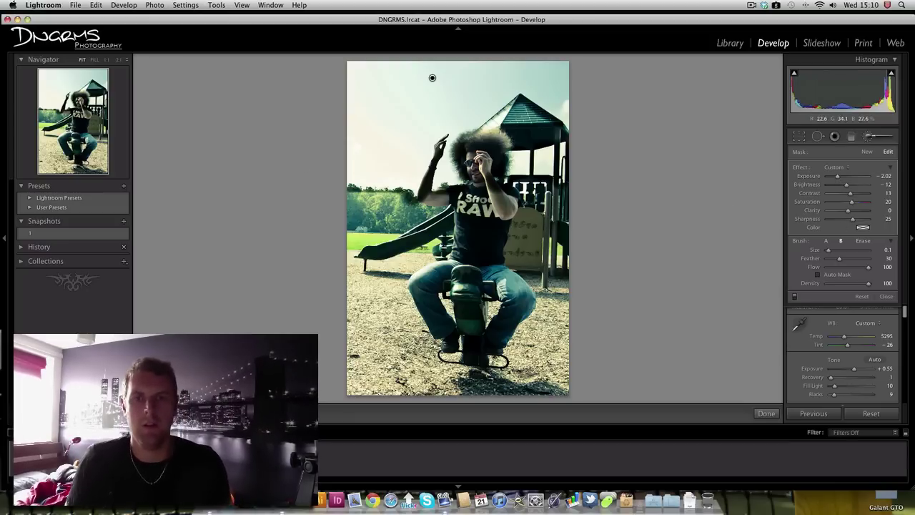
- Reselect the sky mask and erase it from the man's raised arm and nearby hair with an Erase brush of size 5.0 and feather 100
left_click(870, 138)
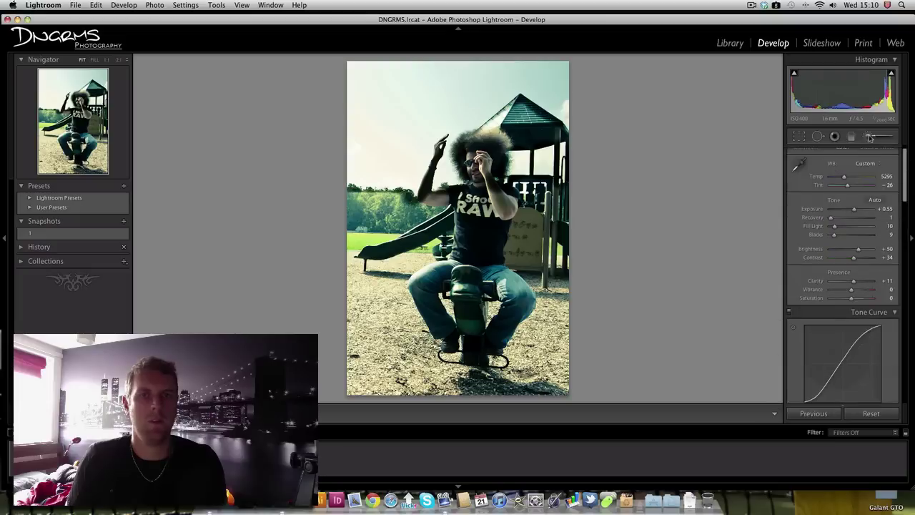
left_click(869, 139)
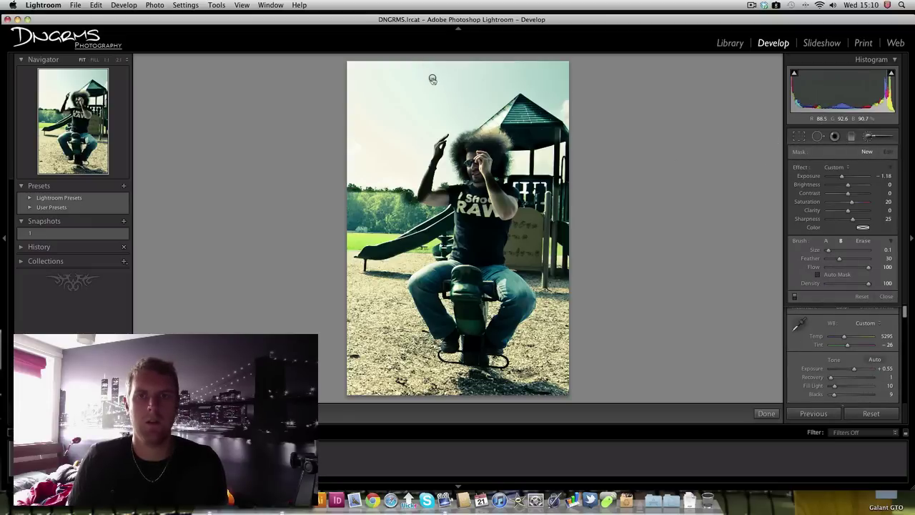
left_click(432, 78)
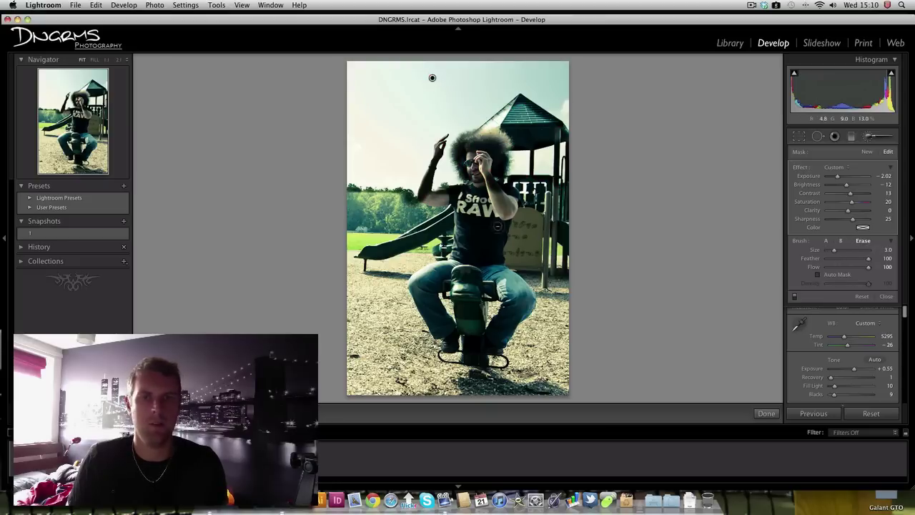
key("z")
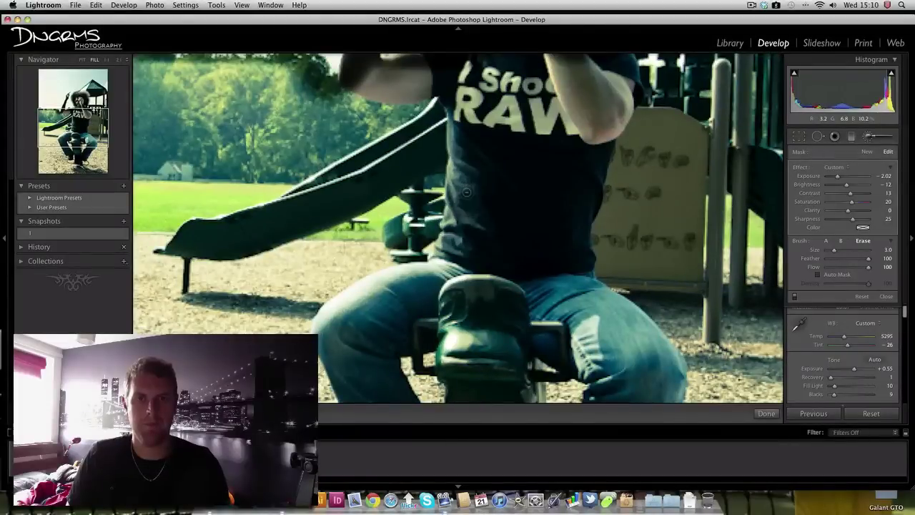
scroll(427, 145, "up", 5)
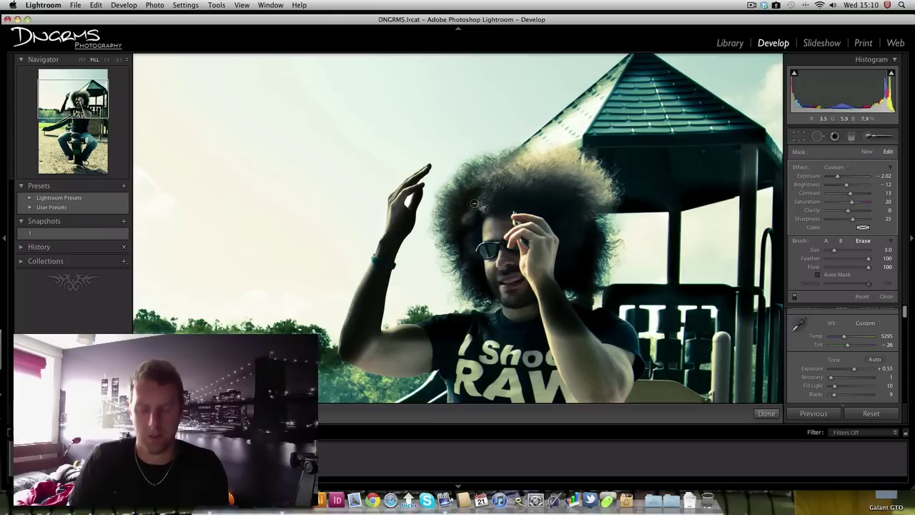
key("o")
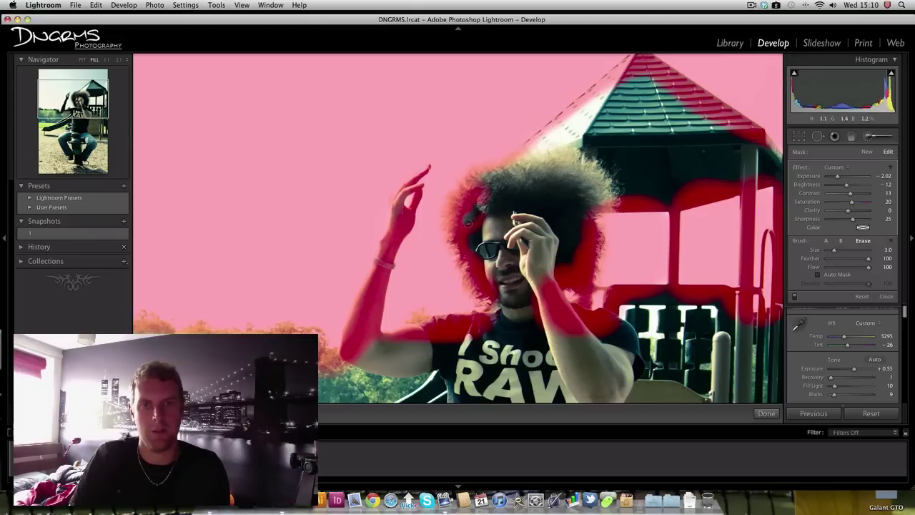
key("o")
key("o")
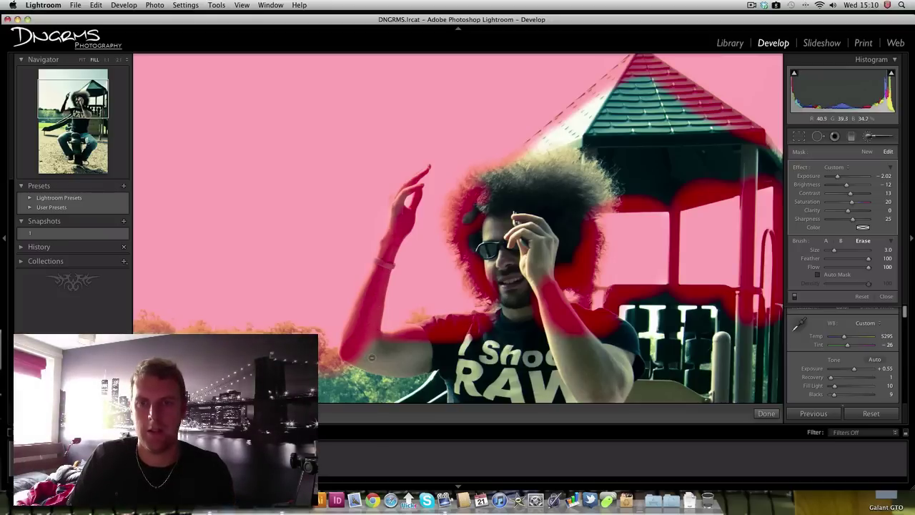
key("o")
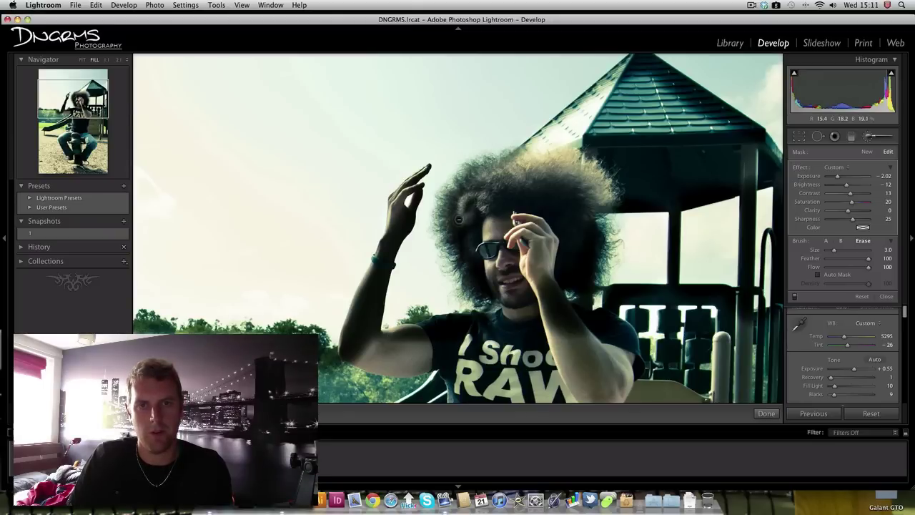
key("bracketright")
key("bracketright")
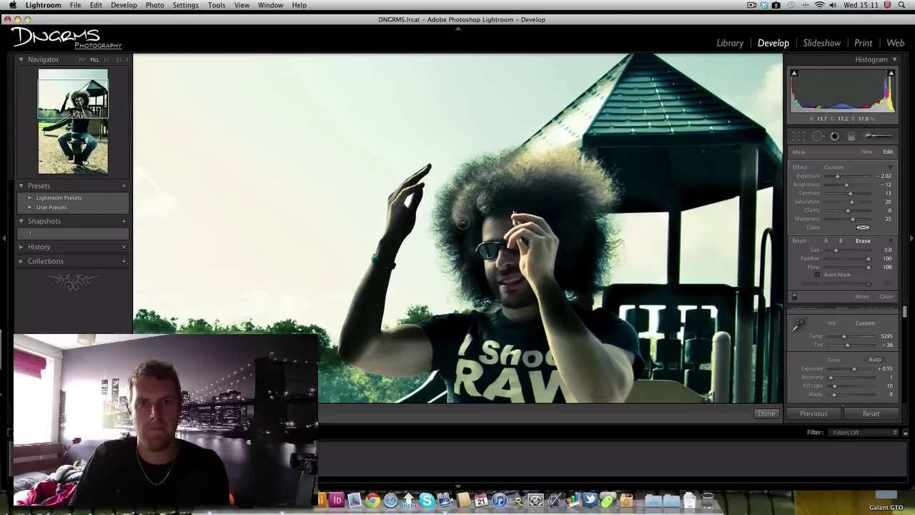
mouse_move(462, 240)
left_mouse_down()
mouse_move(463, 265)
mouse_move(495, 284)
left_mouse_up()
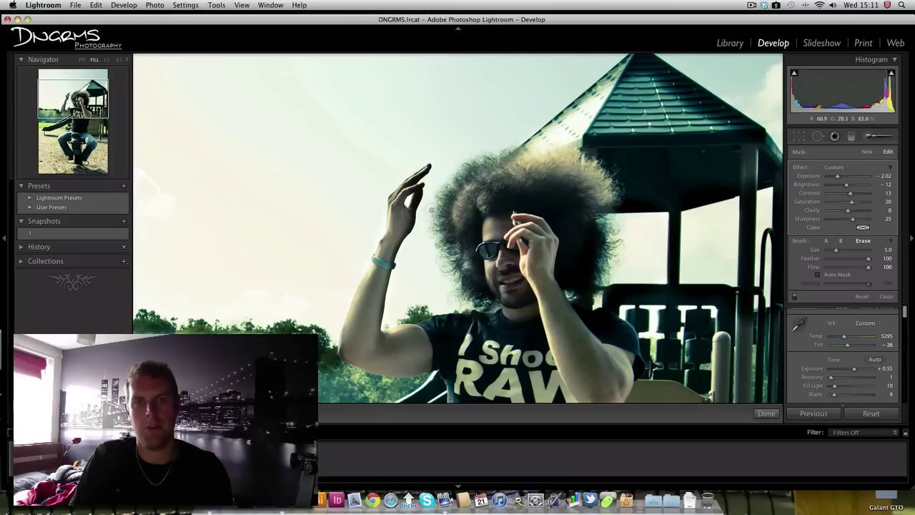
- Show the mask overlay and erase the remaining mask from the man's raised hand, shoulders and inner hair
key("bracketleft")
key("bracketleft")
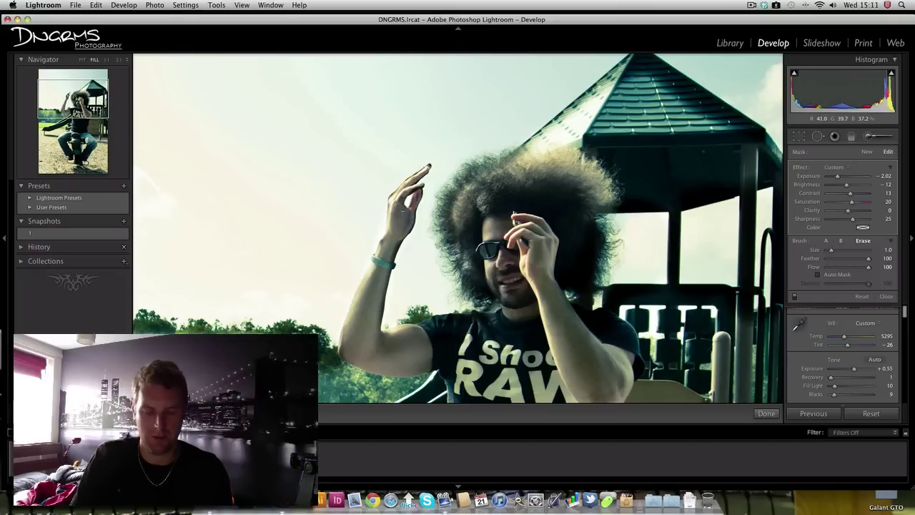
key("o")
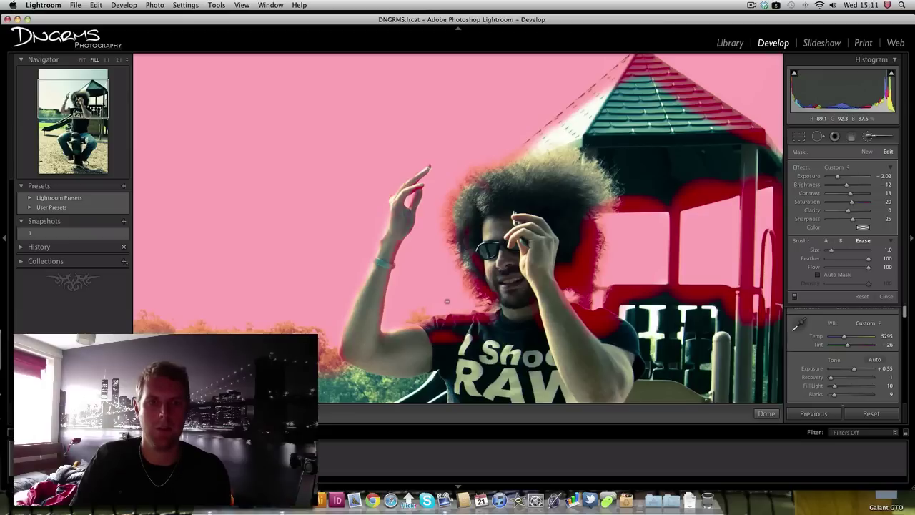
scroll(458, 335, "up", 3)
mouse_move(475, 342)
left_mouse_down()
mouse_move(429, 344)
mouse_move(483, 332)
mouse_move(439, 333)
mouse_move(461, 326)
mouse_move(422, 338)
mouse_move(595, 343)
left_mouse_up()
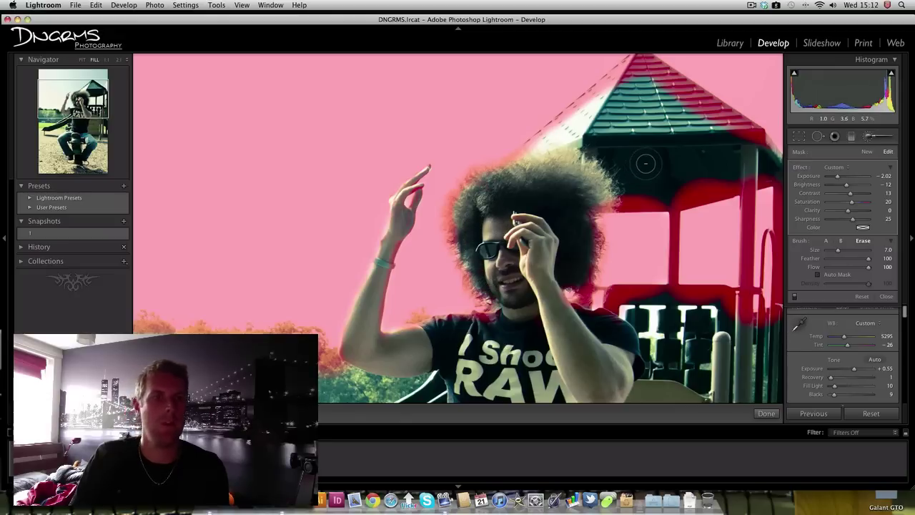
- Erase the sky mask from the play tower's roof and its dark underside with the Erase brush at size 4.0
scroll(384, 92, "up", 5)
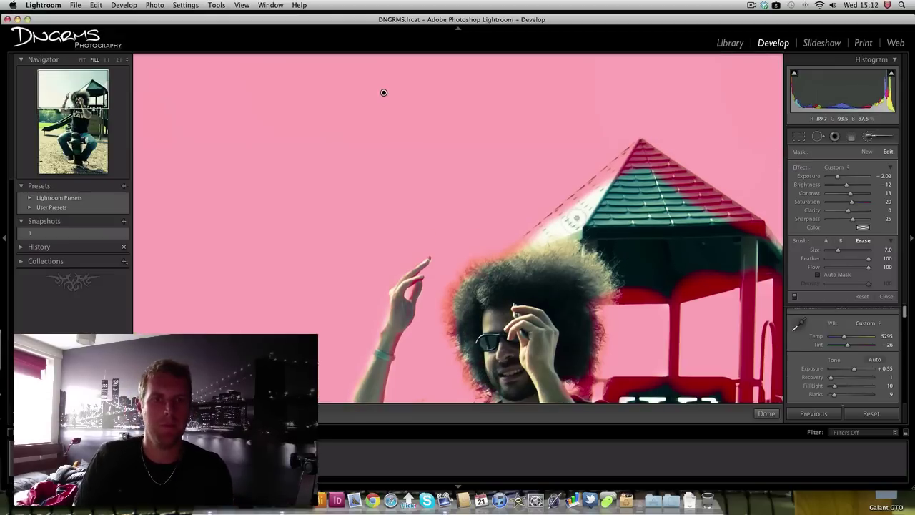
scroll(382, 92, "down", 10)
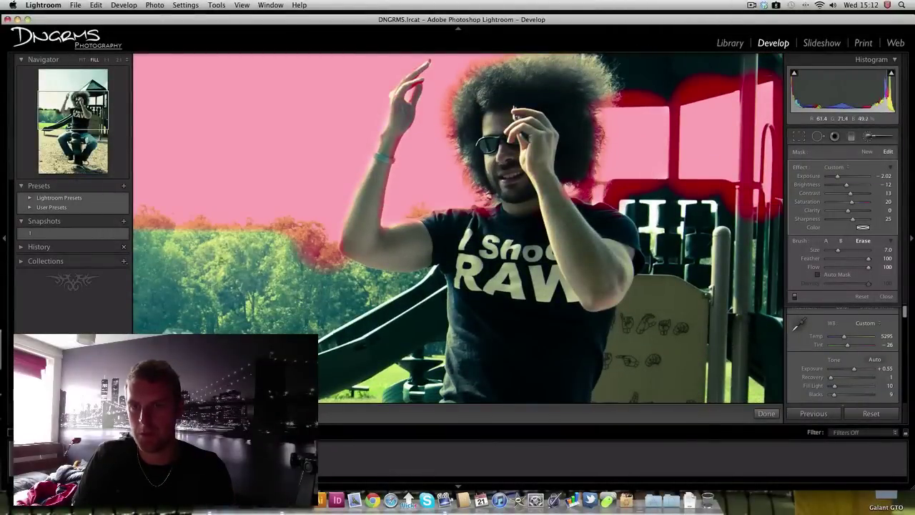
scroll(522, 209, "up", 5)
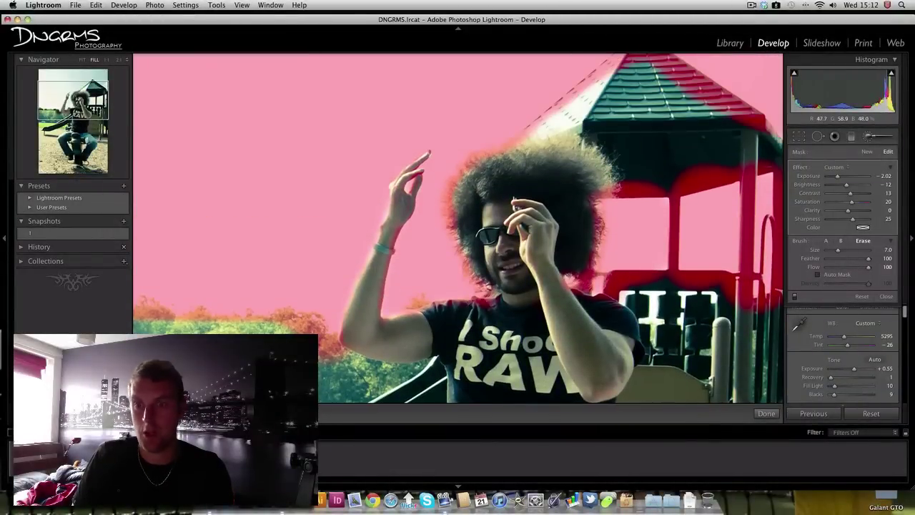
scroll(539, 252, "up", 3)
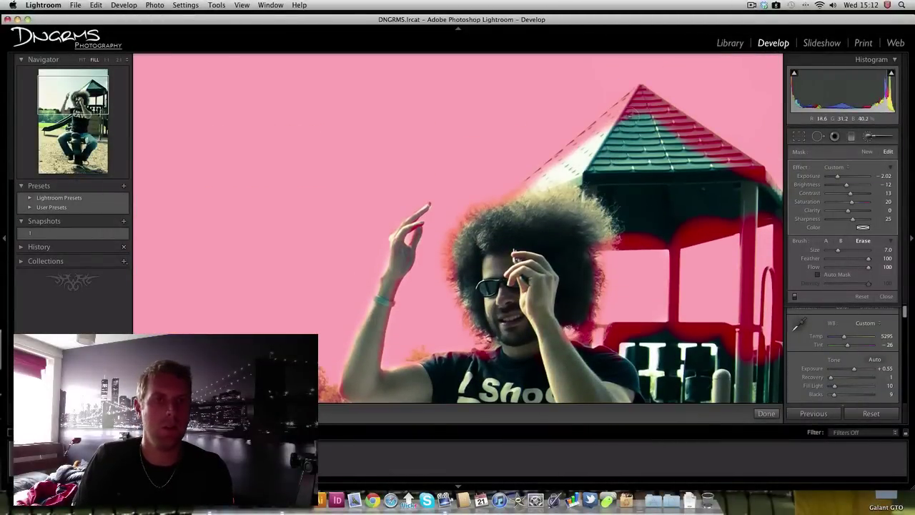
key("bracketleft")
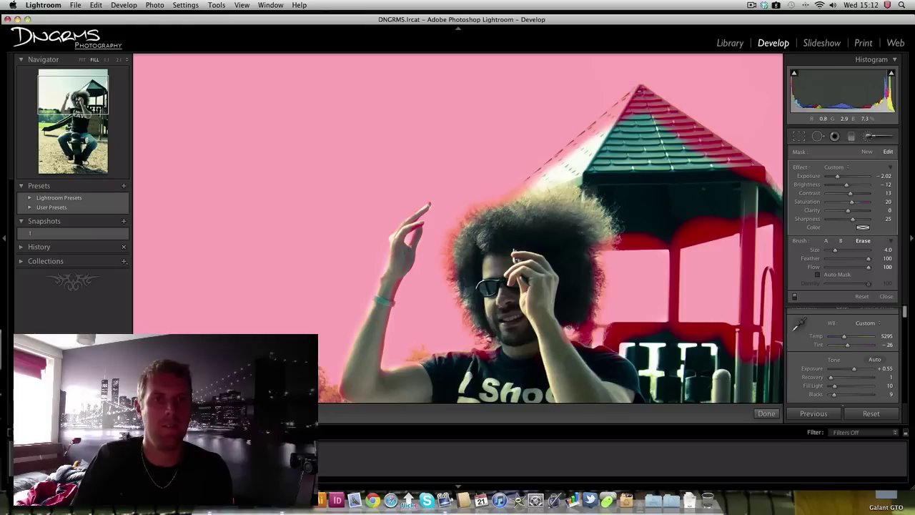
left_click_drag(628, 104, 517, 201)
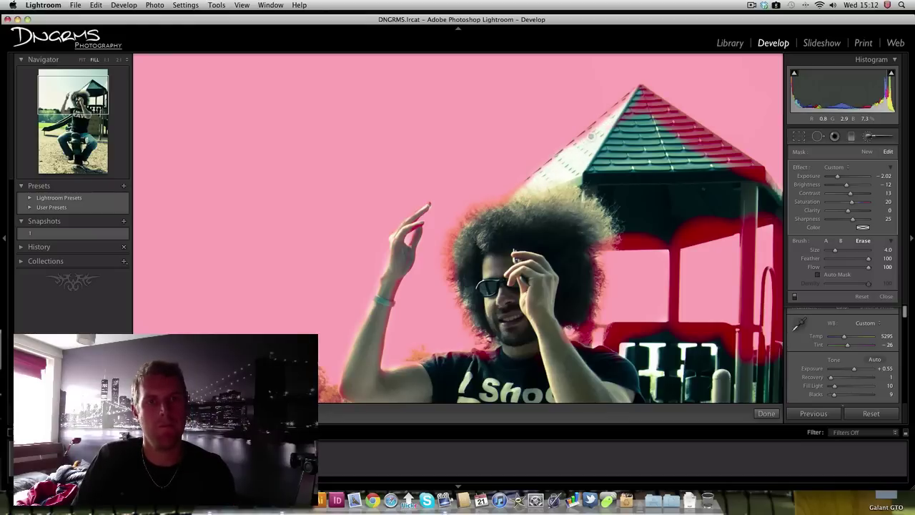
mouse_move(617, 107)
left_mouse_down()
mouse_move(565, 148)
mouse_move(612, 109)
mouse_move(697, 129)
mouse_move(757, 168)
mouse_move(707, 153)
mouse_move(648, 109)
mouse_move(758, 173)
left_mouse_up()
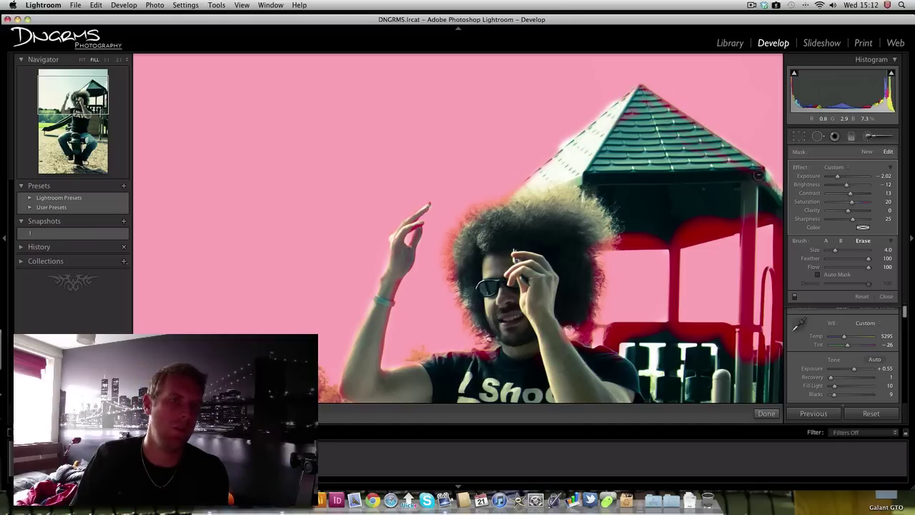
mouse_move(733, 225)
left_mouse_down()
mouse_move(701, 239)
mouse_move(619, 246)
mouse_move(648, 243)
mouse_move(627, 239)
left_mouse_up()
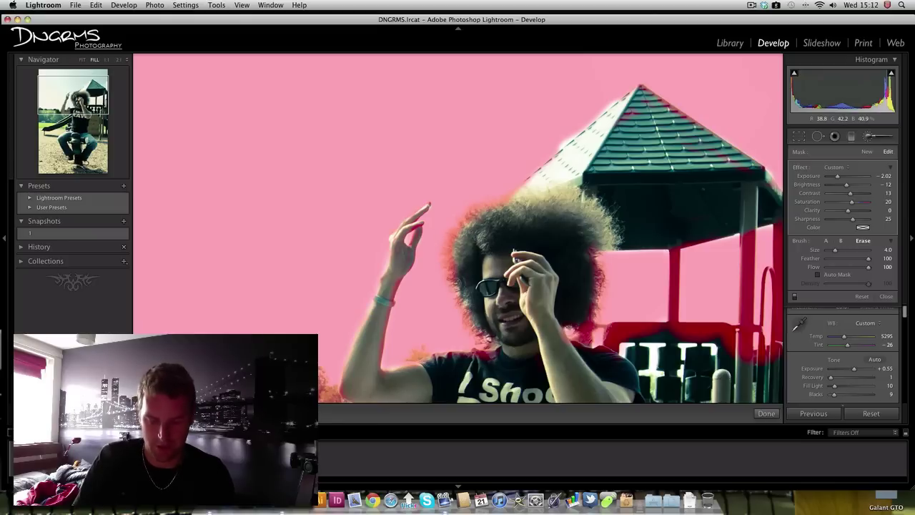
- Hide the mask overlay and soften the mask around the hair's edge with the Erase brush at size 13.0
key("o")
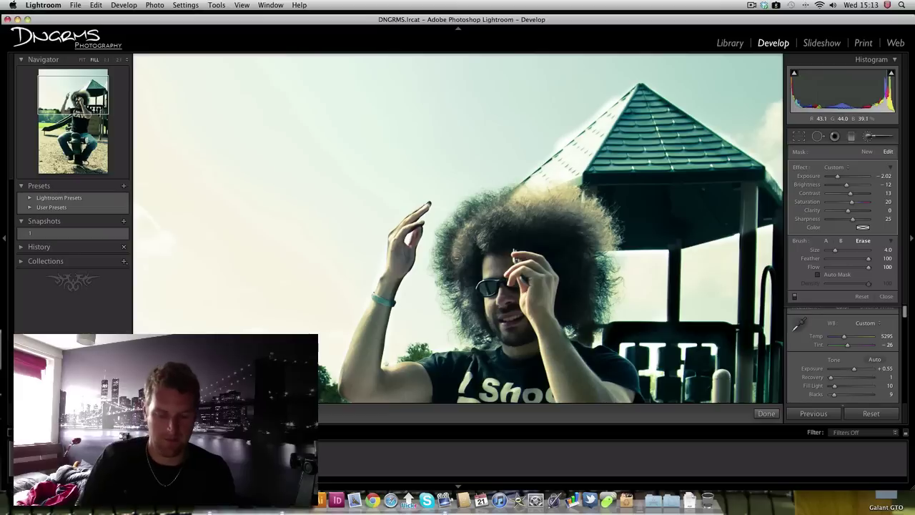
scroll(469, 253, "up", 5)
scroll(479, 245, "up", 4)
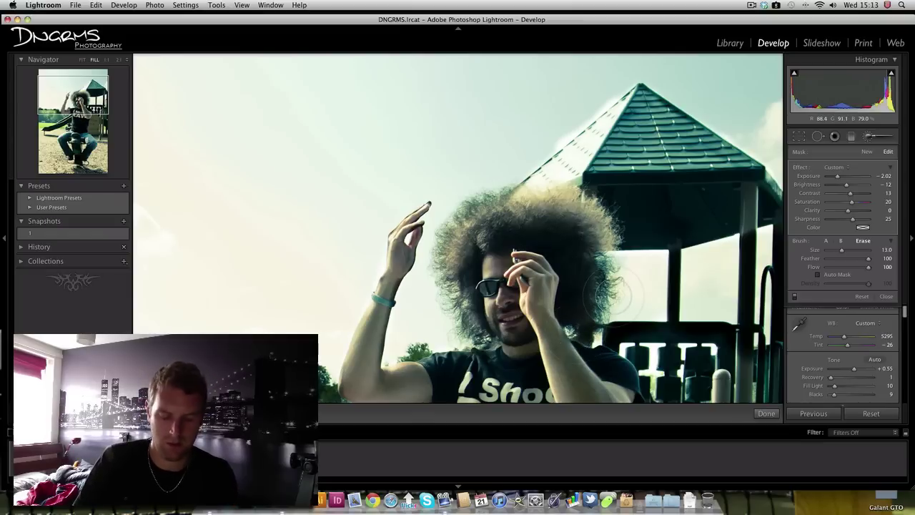
- Show the mask overlay, erase the mask from the tower's posts and railing with Erase brush sizes 2.0 to 5.0, and hide the overlay
key("o")
scroll(715, 189, "down", 3)
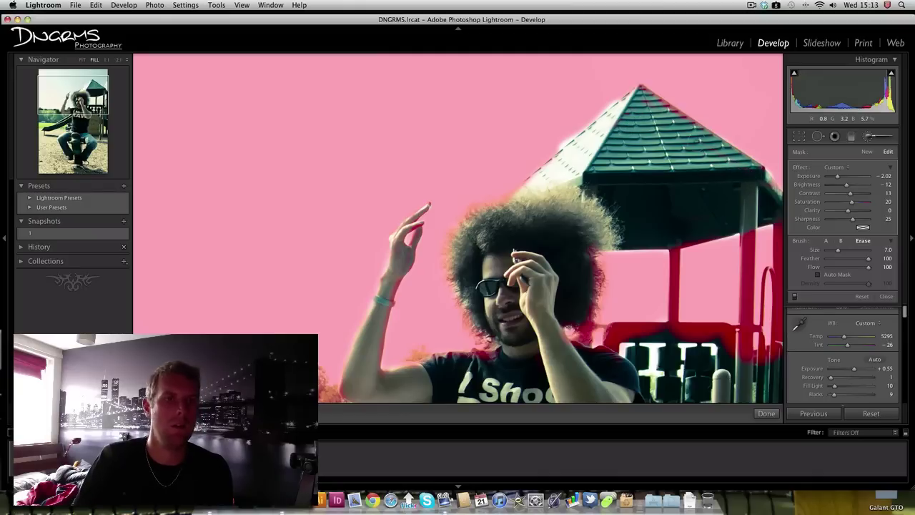
scroll(725, 228, "down", 2)
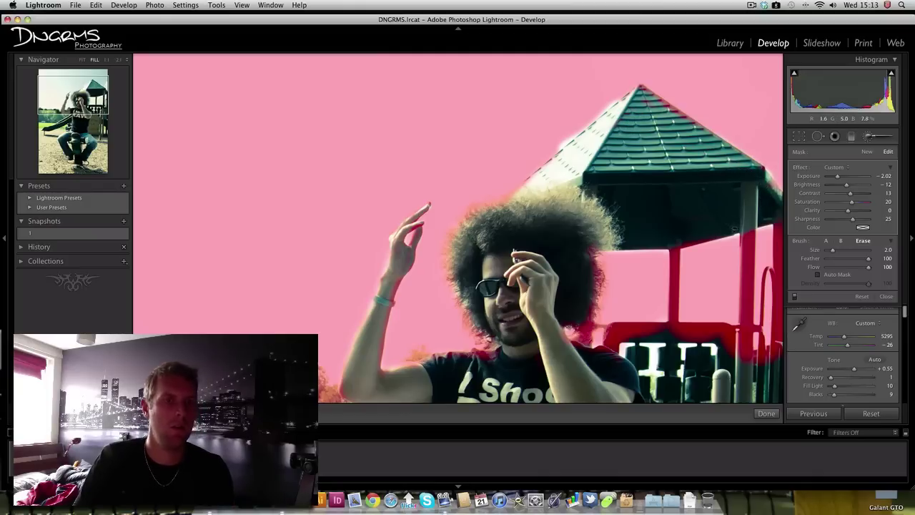
left_click_drag(745, 278, 741, 346)
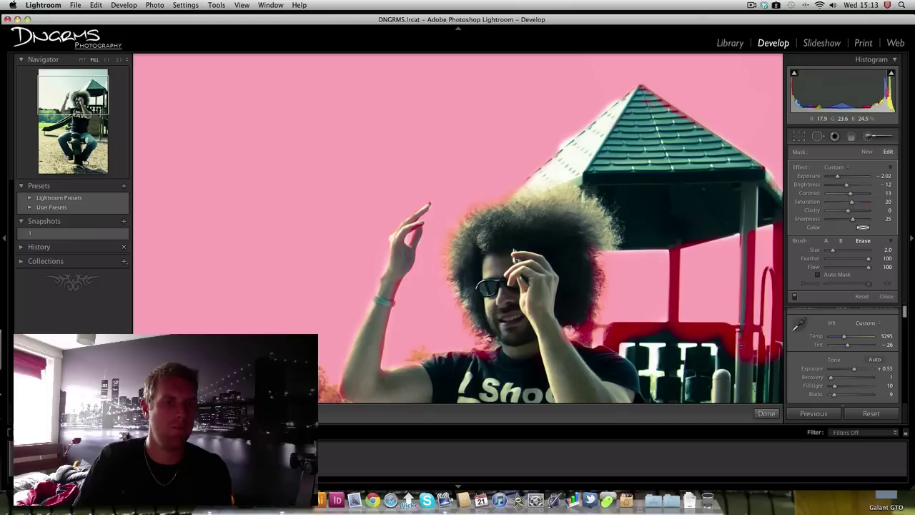
mouse_move(748, 294)
left_mouse_down()
mouse_move(751, 224)
mouse_move(742, 360)
left_mouse_up()
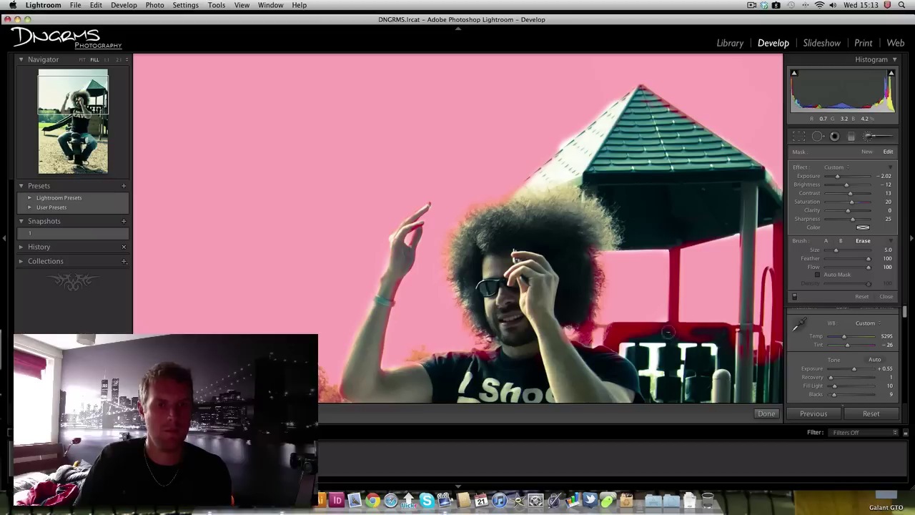
mouse_move(614, 362)
left_mouse_down()
mouse_move(618, 329)
mouse_move(706, 334)
left_mouse_up()
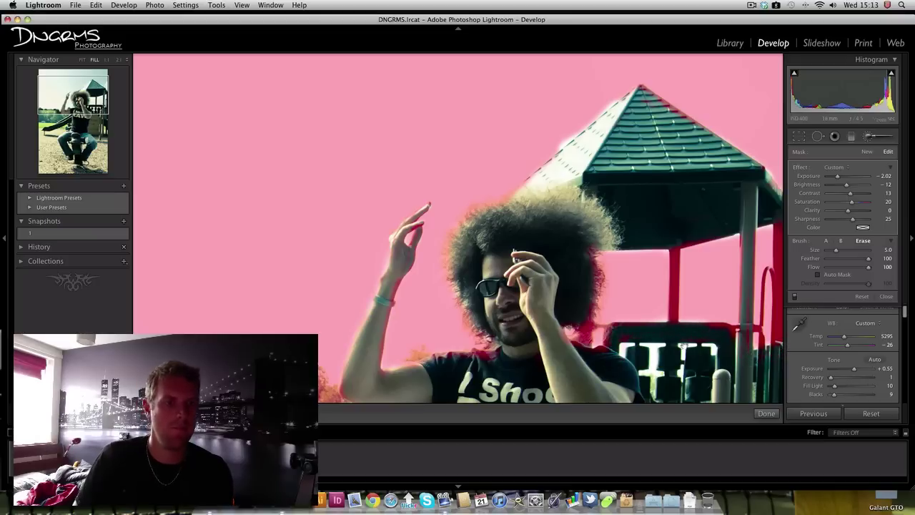
scroll(698, 327, "down", 2)
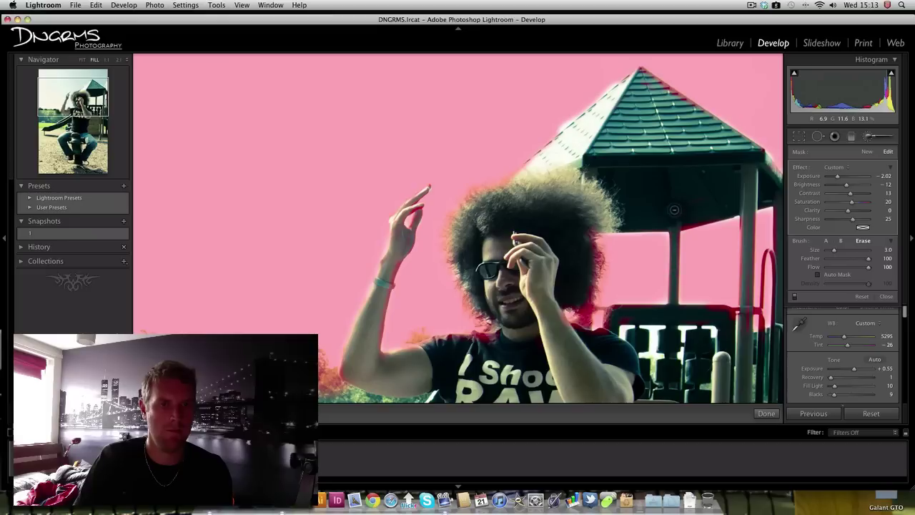
key("bracketright")
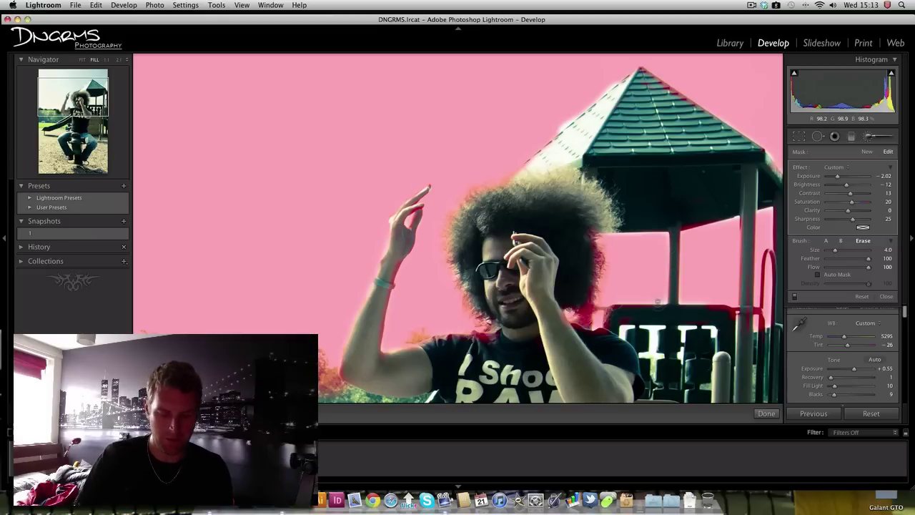
key("z")
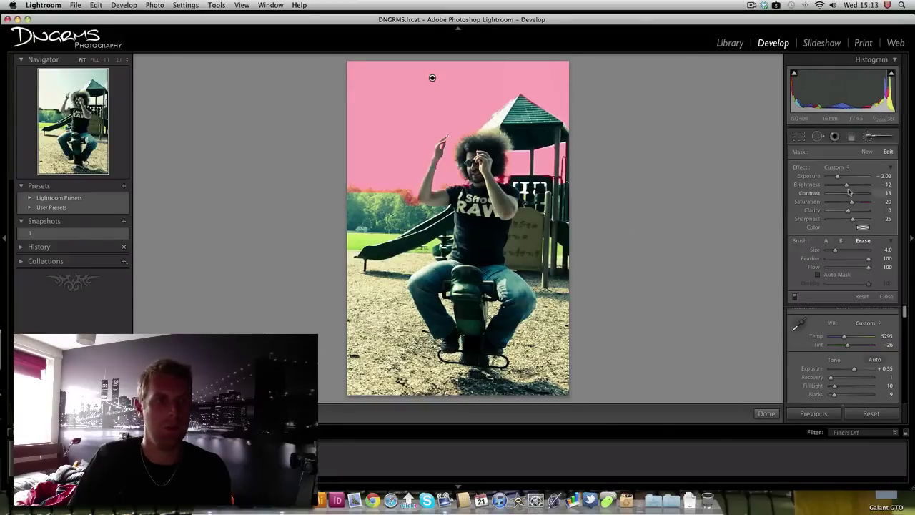
key("o")
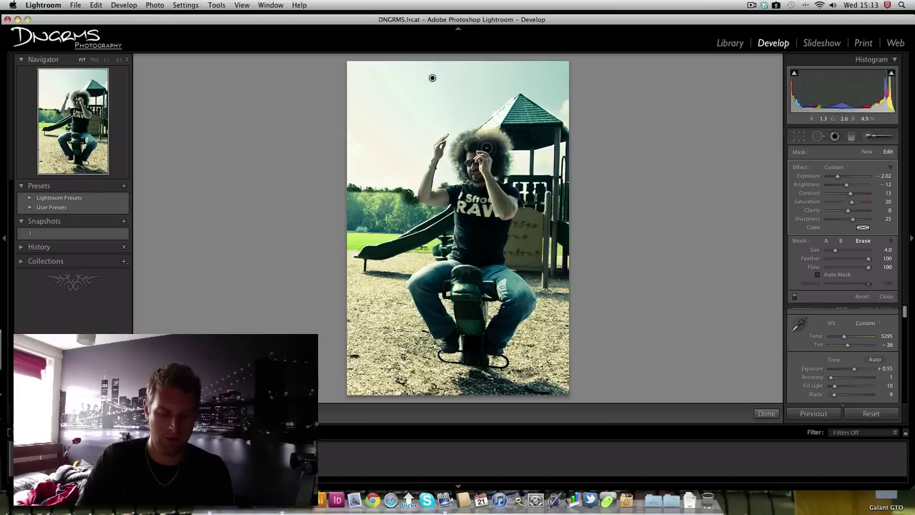
- Touch up the sky mask along the tree line beside the man with brush A at size 14.0 and feather 86
key("z")
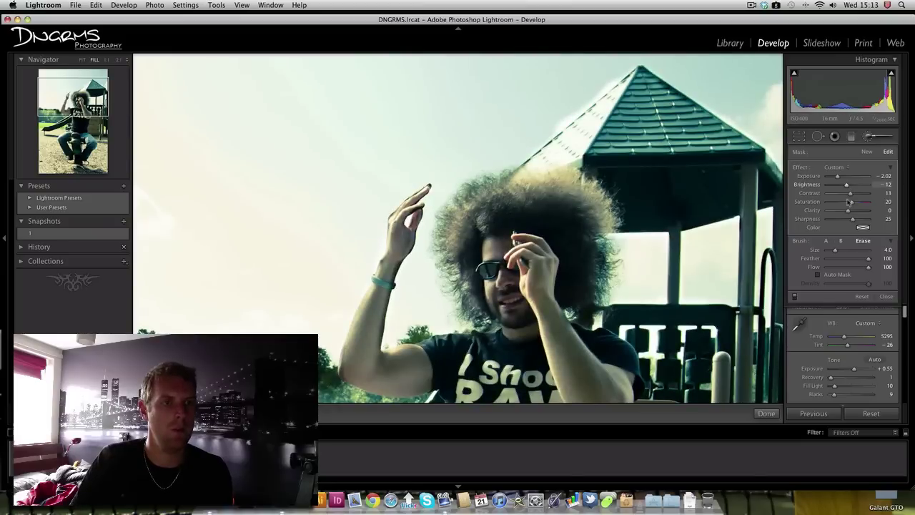
left_click(827, 241)
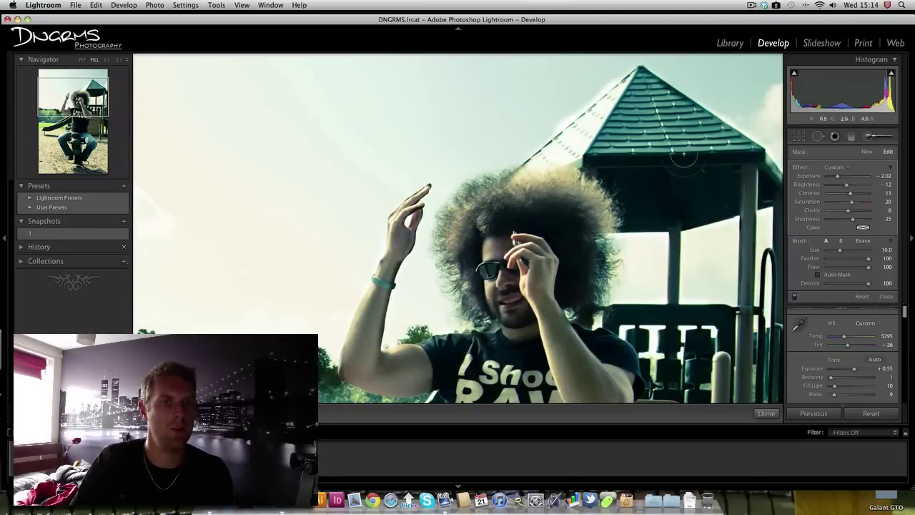
scroll(609, 94, "down", 4)
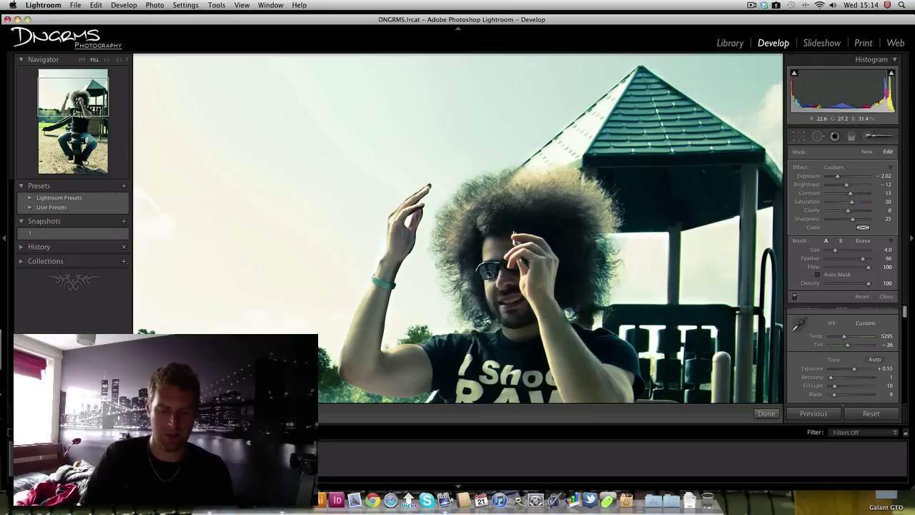
key("z")
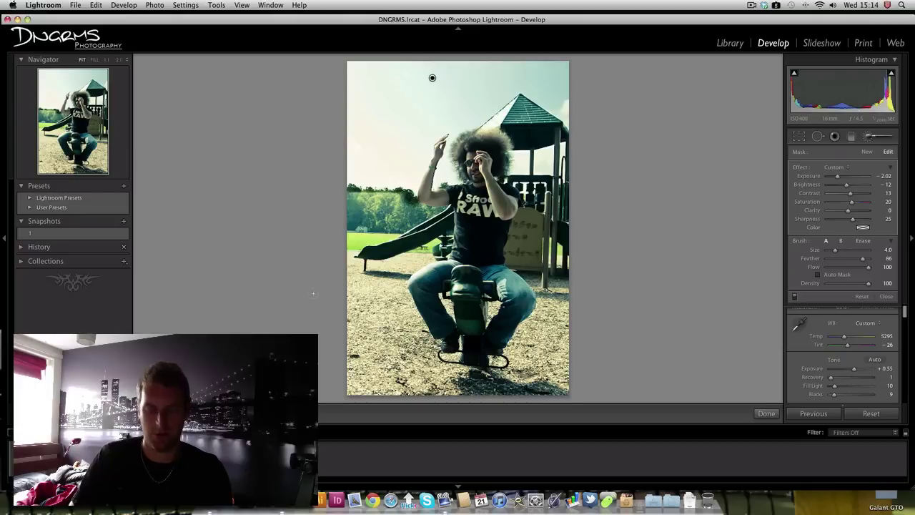
scroll(432, 77, "up", 3)
scroll(368, 164, "up", 5)
mouse_move(367, 166)
left_mouse_down()
mouse_move(367, 149)
mouse_move(391, 174)
mouse_move(367, 163)
mouse_move(374, 171)
mouse_move(374, 153)
left_mouse_up()
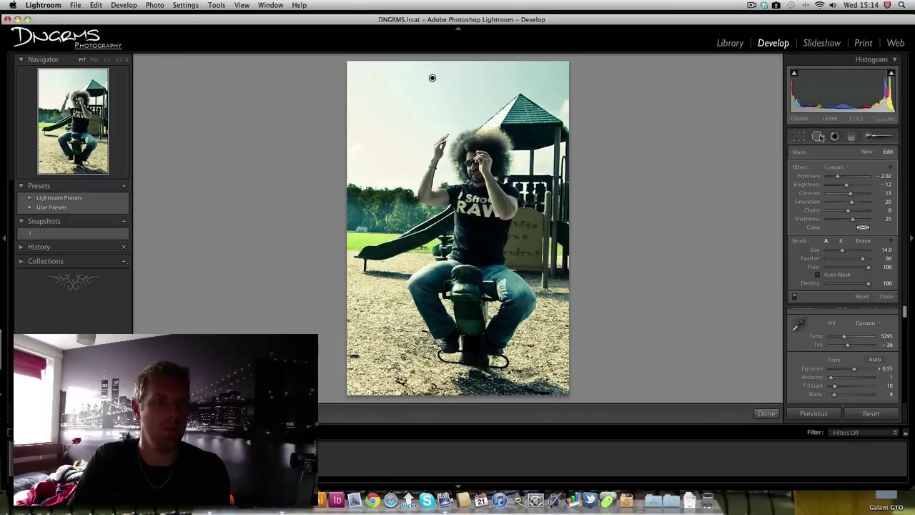
- Switch from the adjustment brush to spot removal, and set the photo's Exposure to +0.65 and Fill Light to 15
key("n")
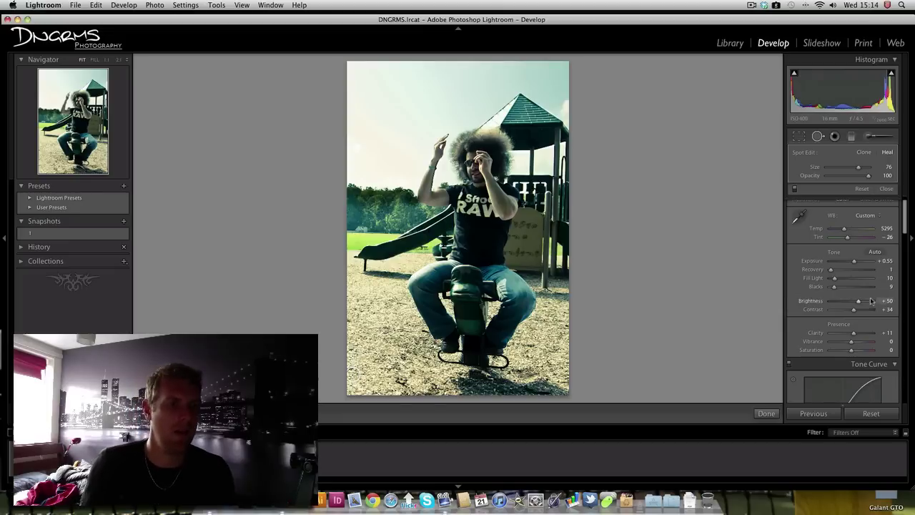
left_click_drag(836, 281, 838, 281)
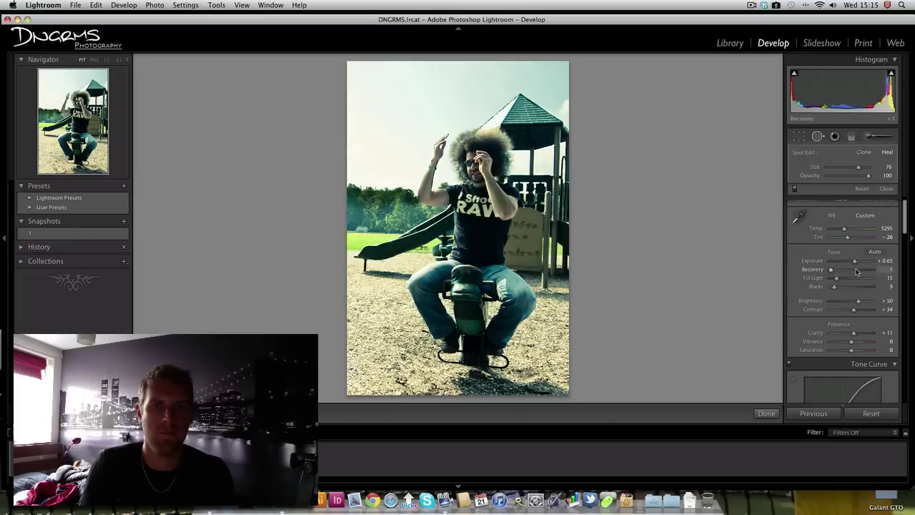
- Set the sharpening Masking to 89 while previewing the edge mask in black and white
scroll(856, 266, "down", 10)
scroll(856, 272, "down", 4)
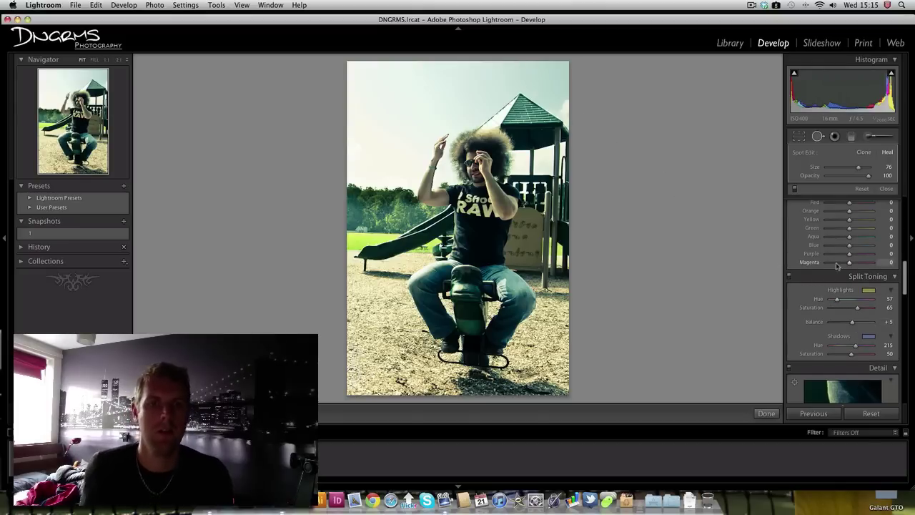
scroll(836, 264, "down", 12)
scroll(836, 264, "down", 5)
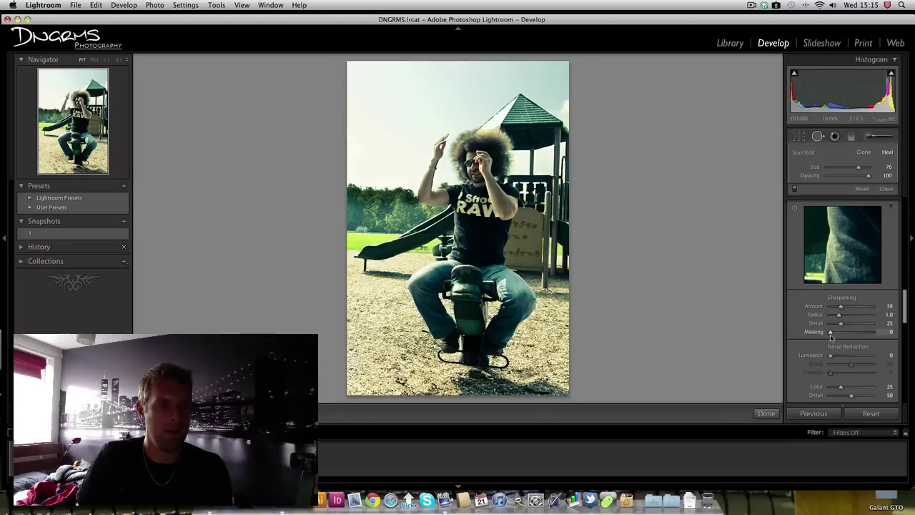
left_click_drag(853, 337, 868, 336)
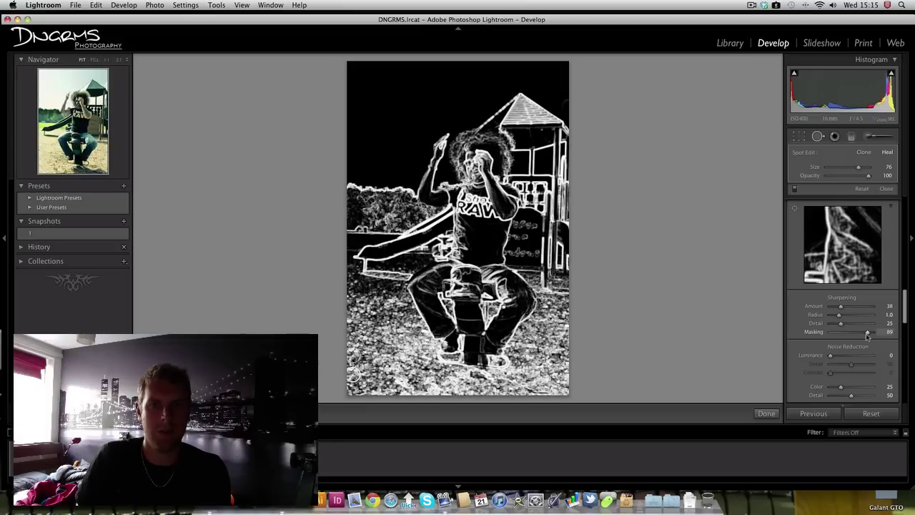
left_click_drag(867, 336, 868, 336)
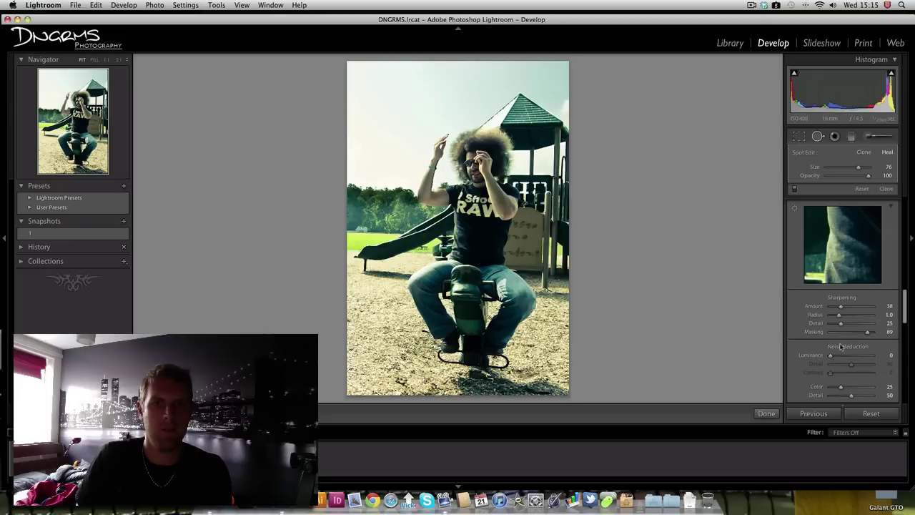
- Try a dark post-crop vignette in Highlight Priority style with Amount values of -16, -43, -2 and -20
scroll(842, 336, "down", 10)
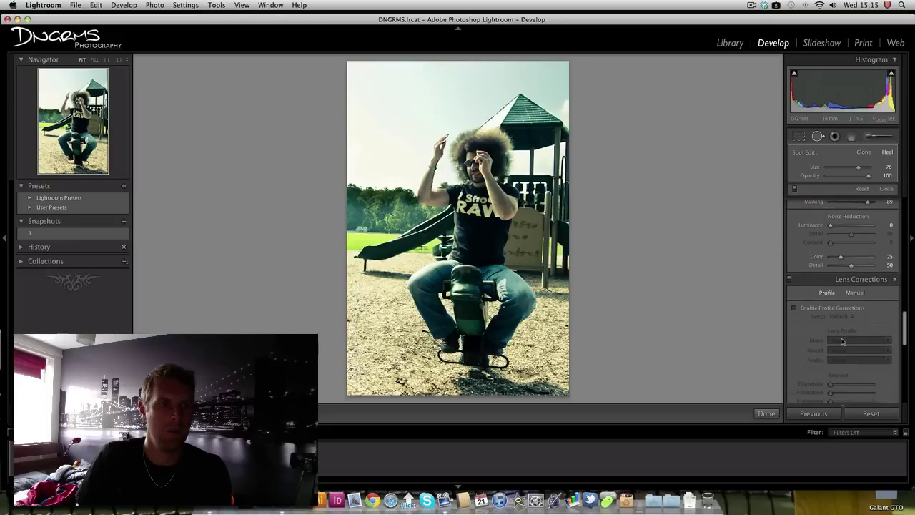
scroll(842, 341, "down", 3)
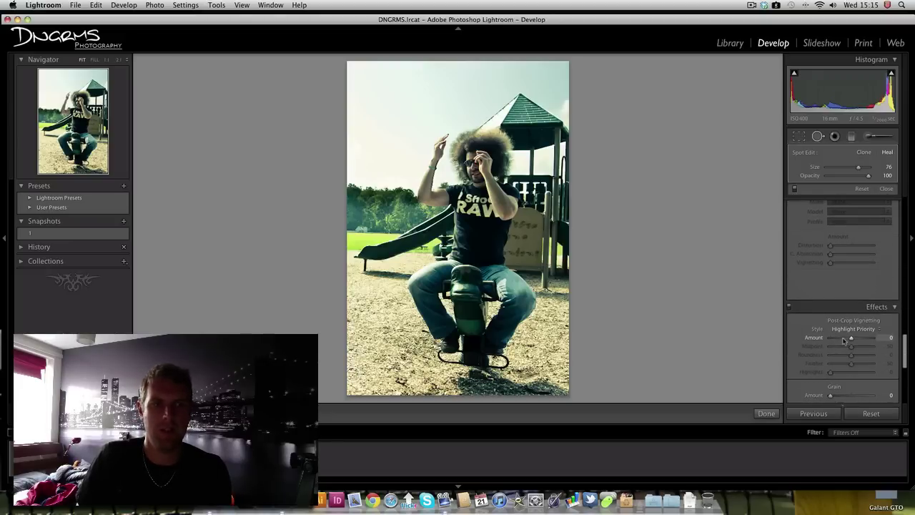
scroll(845, 341, "down", 2)
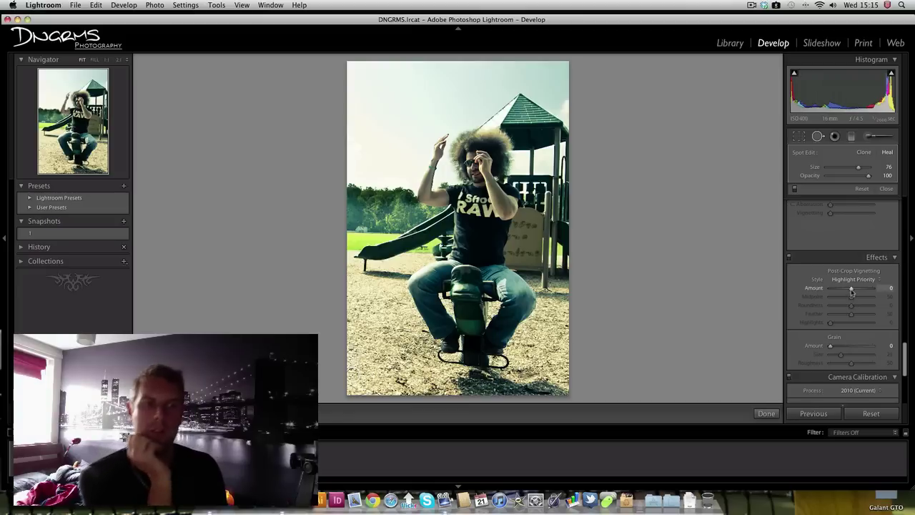
left_click_drag(851, 289, 849, 290)
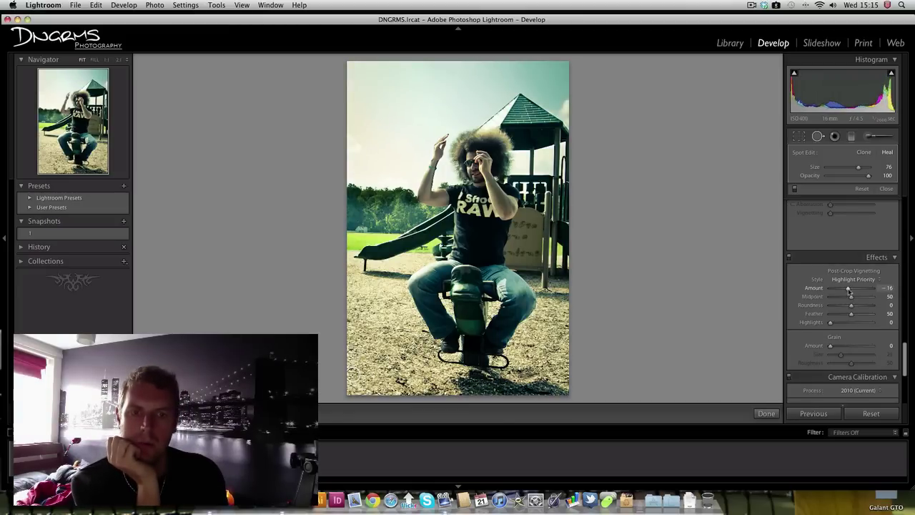
left_click_drag(848, 289, 843, 290)
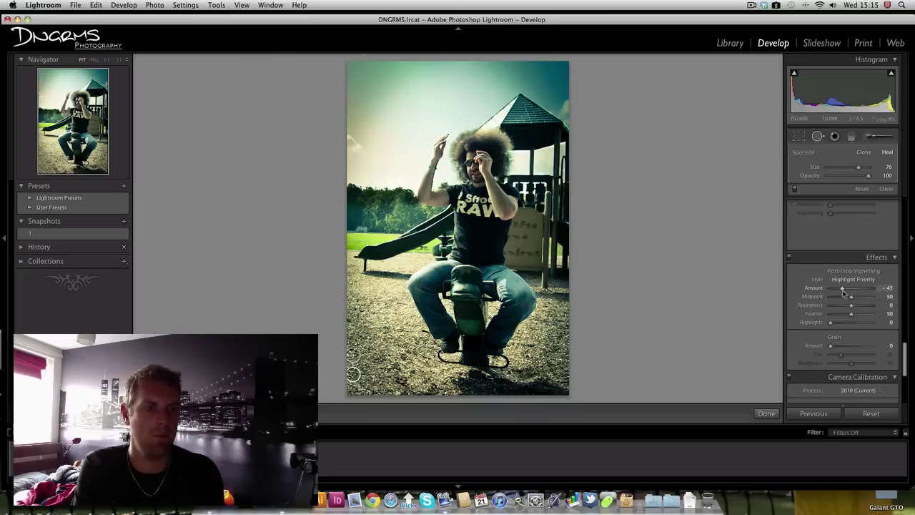
left_click_drag(845, 288, 851, 289)
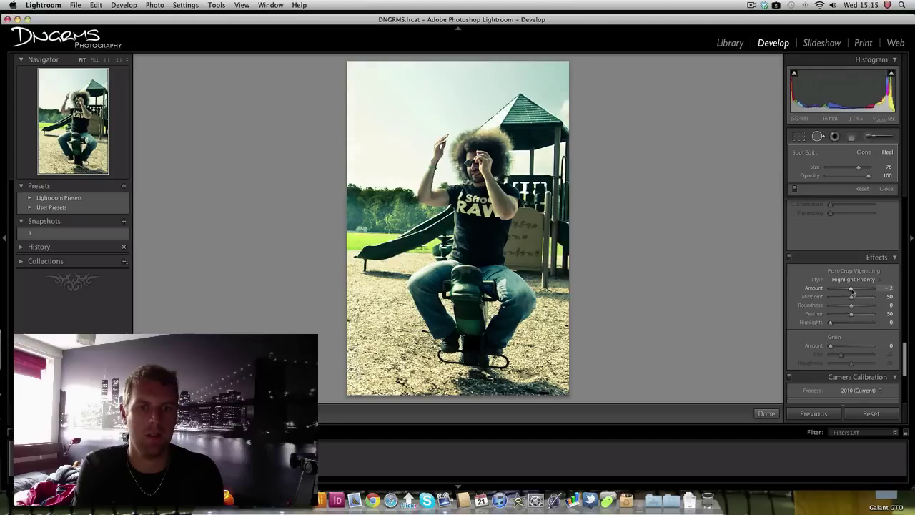
left_click_drag(851, 289, 848, 289)
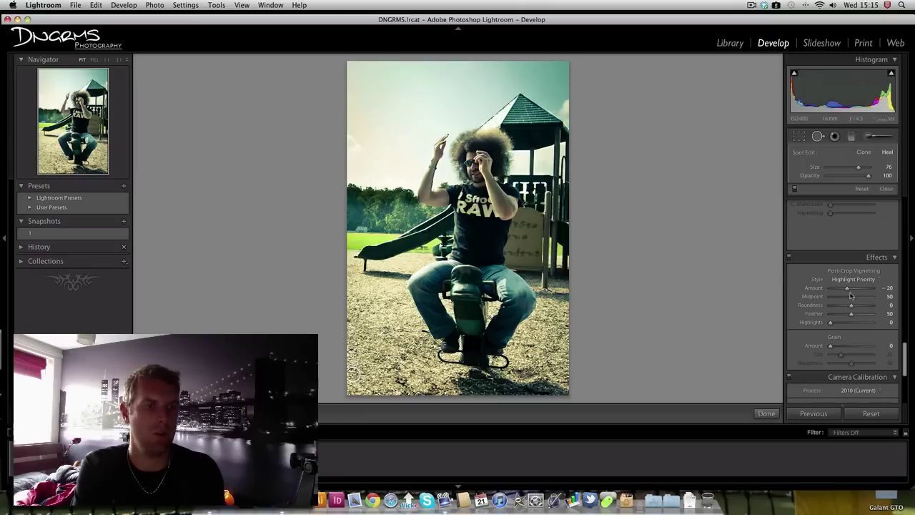
- Apply a light post-crop vignette with Amount +23, Midpoint 60, Roundness +14 and Feather 76
left_click_drag(848, 288, 856, 300)
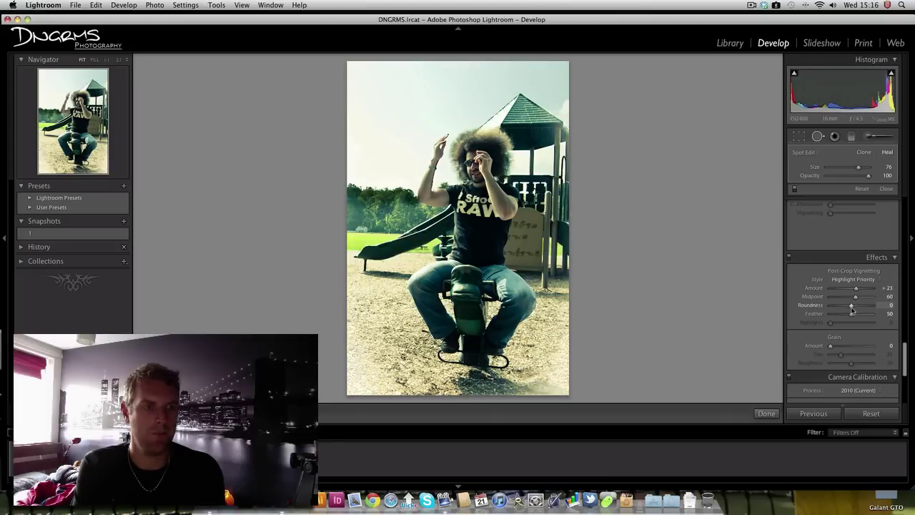
left_click_drag(854, 309, 855, 314)
left_click_drag(858, 317, 861, 319)
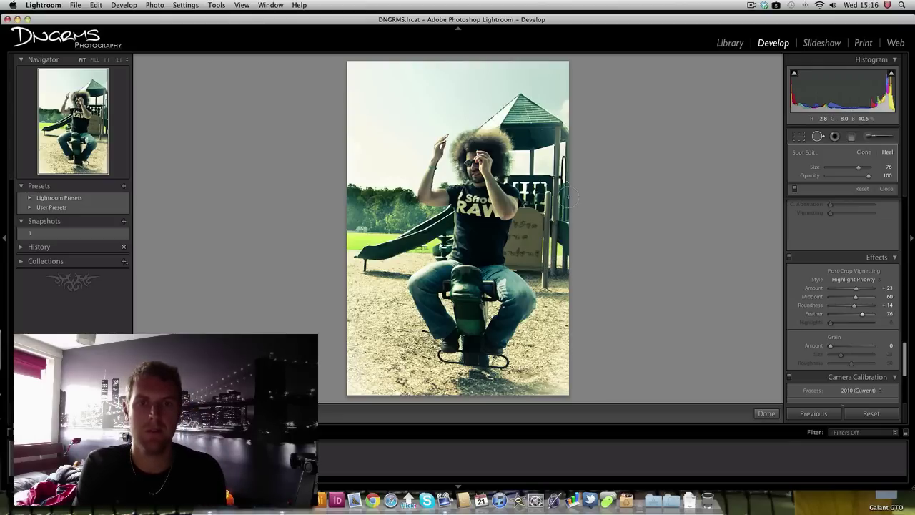
- Review the camera calibration, sharpening, split toning, HSL, tone curve and basic tone settings of the edited portrait
scroll(866, 326, "down", 2)
scroll(866, 326, "down", 3)
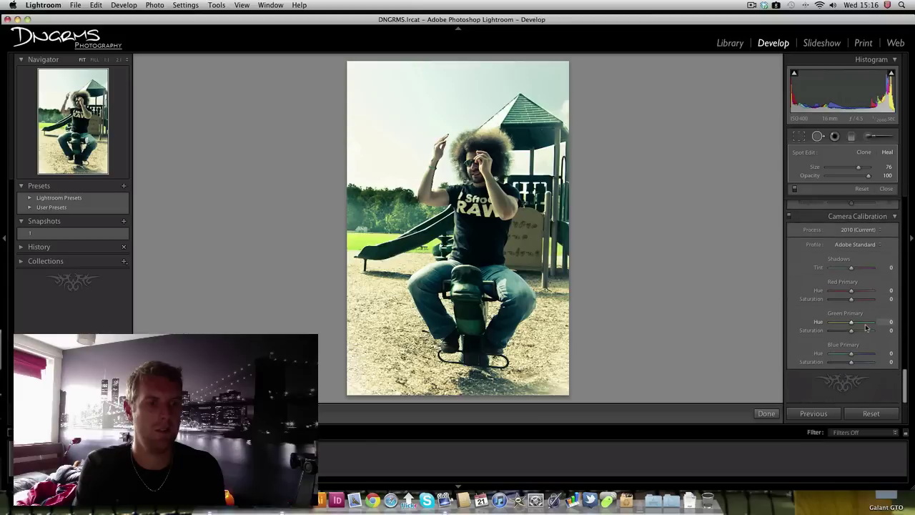
scroll(867, 327, "up", 6)
scroll(865, 327, "up", 6)
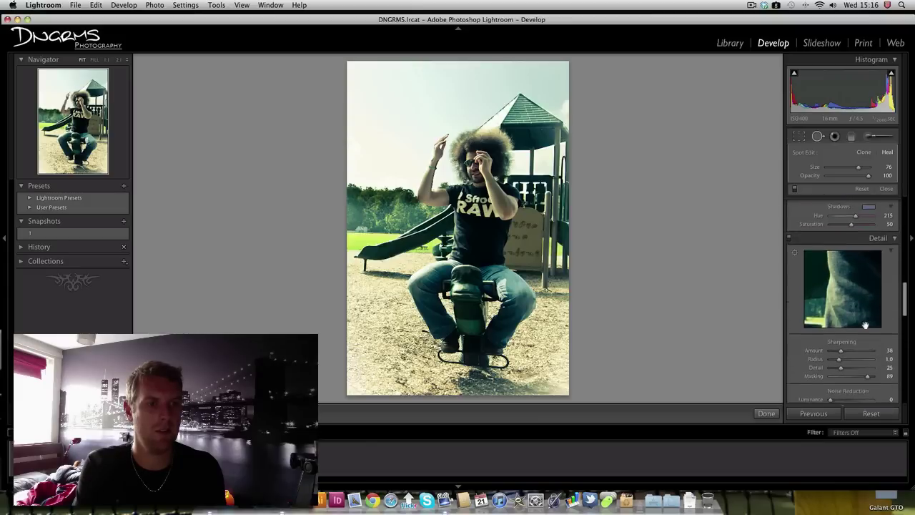
scroll(865, 327, "up", 1)
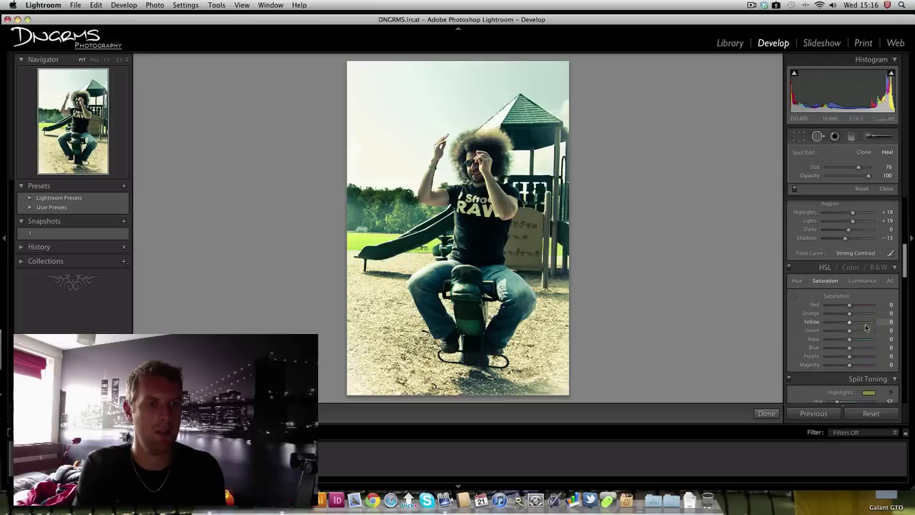
scroll(865, 327, "up", 1)
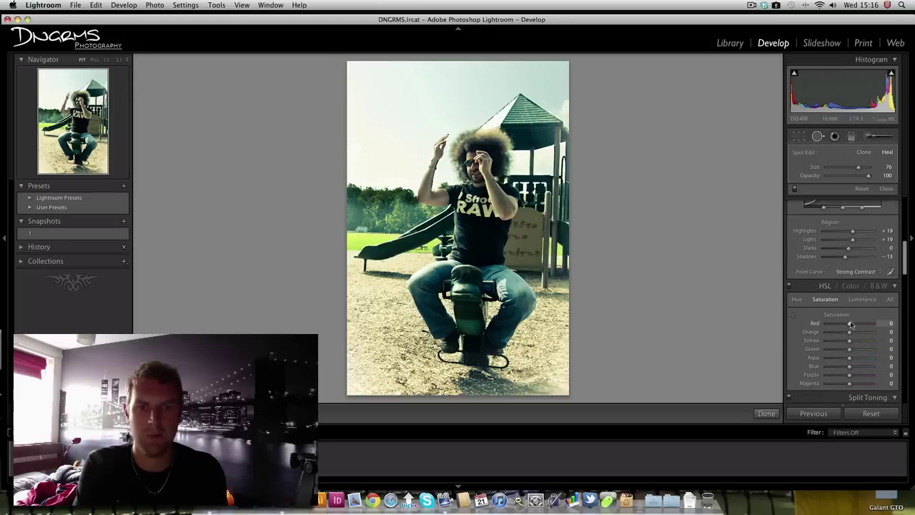
scroll(852, 332, "up", 4)
scroll(851, 340, "down", 4)
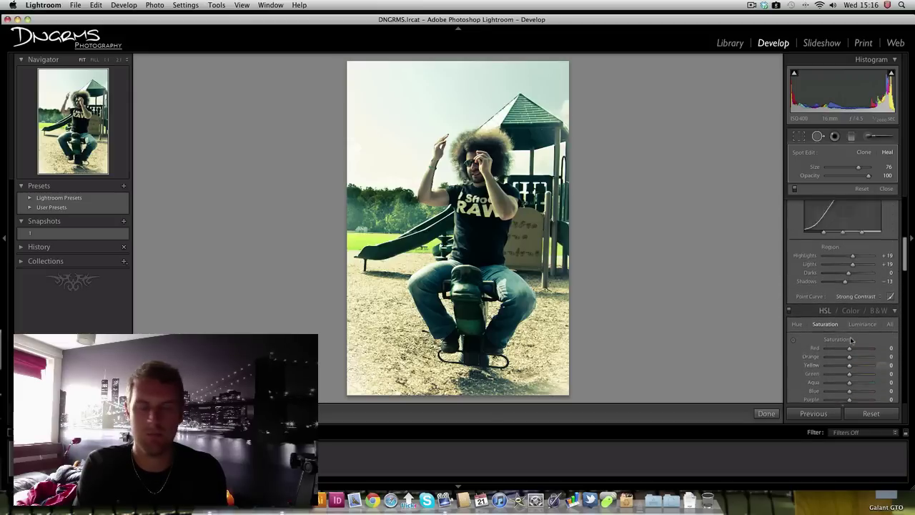
scroll(851, 340, "up", 5)
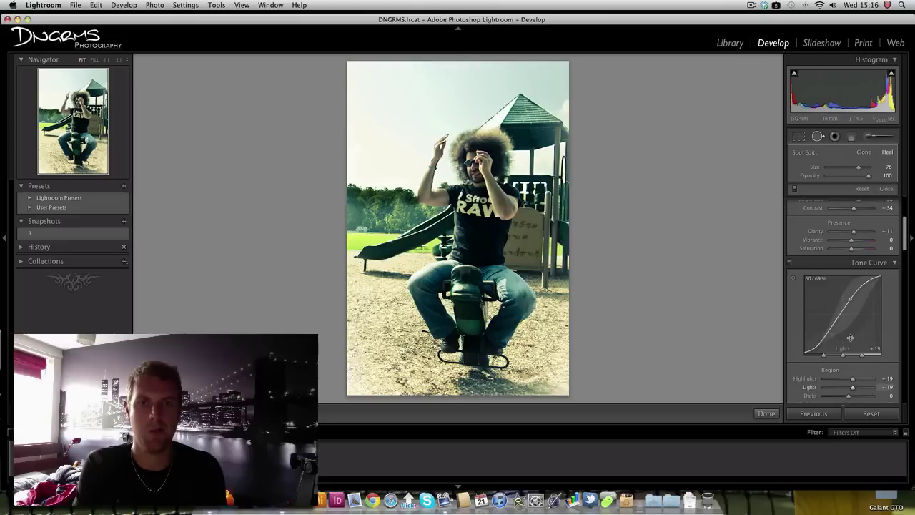
scroll(851, 337, "up", 6)
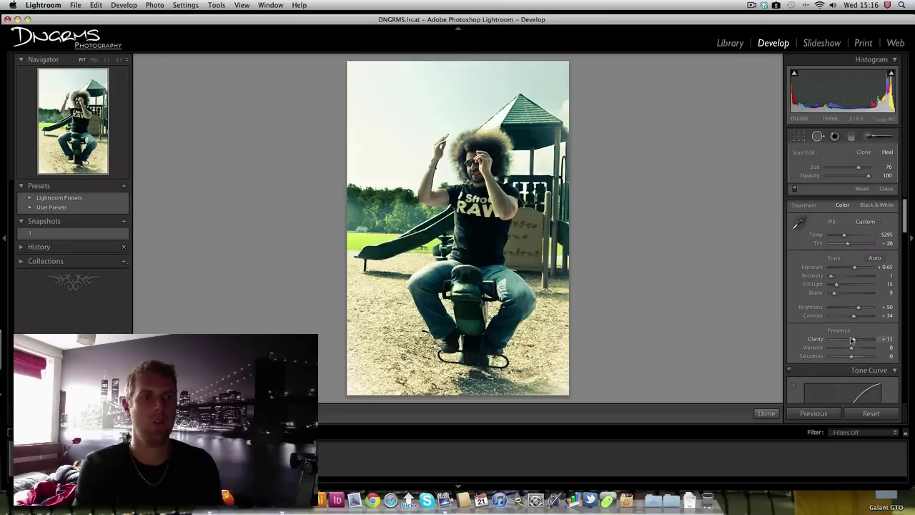
scroll(853, 339, "up", 1)
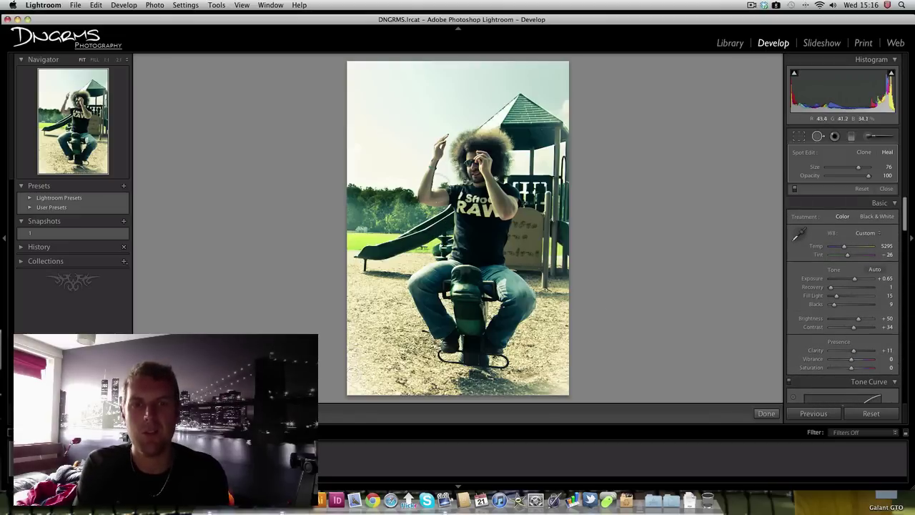